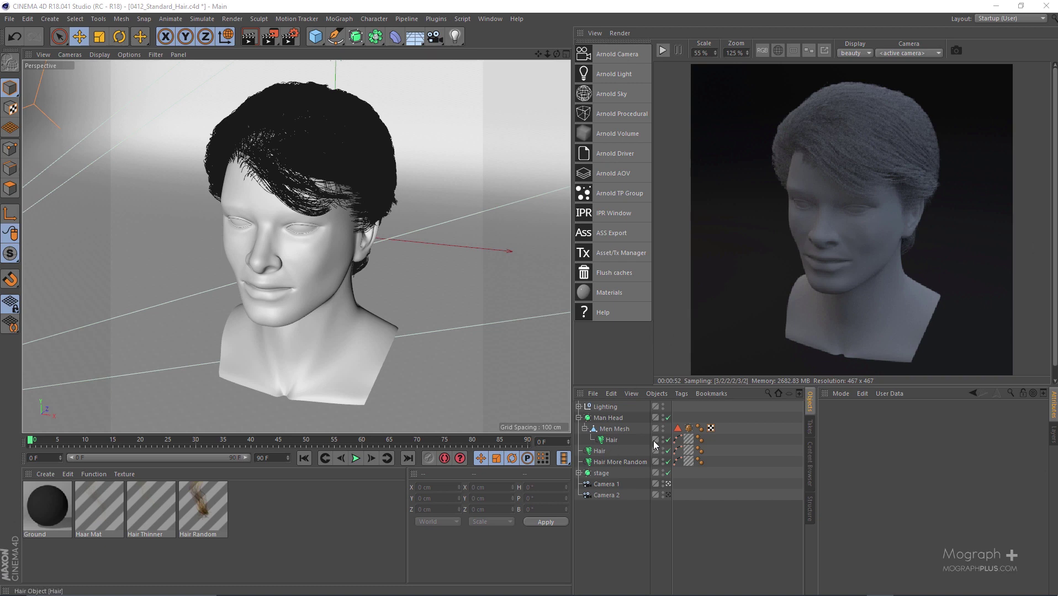
# Examine the Hair Thinner and Hair Random materials and the Hair More Random object's hair settings.
pyautogui.click(106, 525)
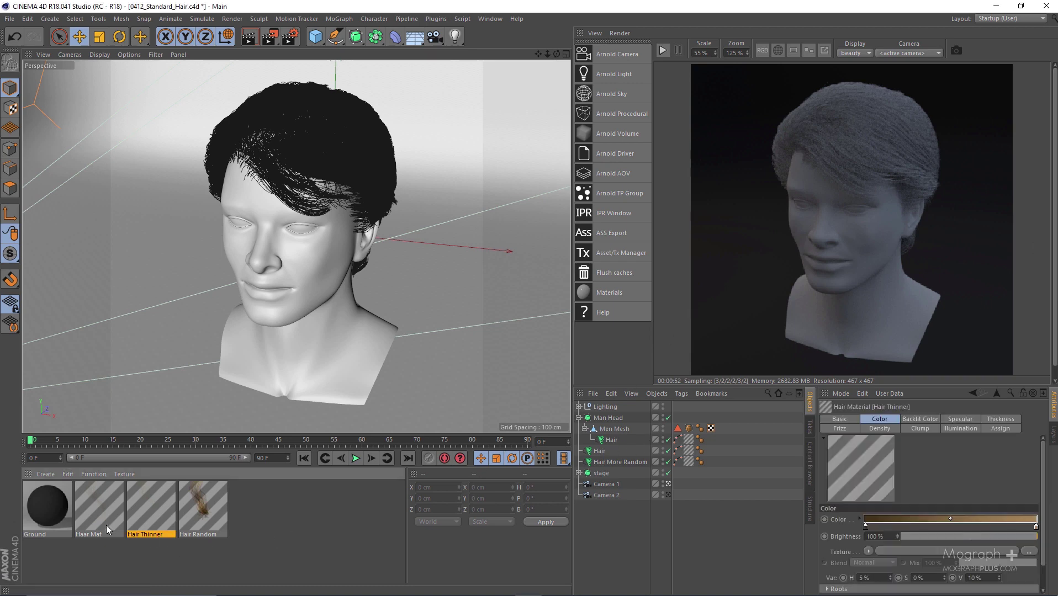
pyautogui.click(198, 523)
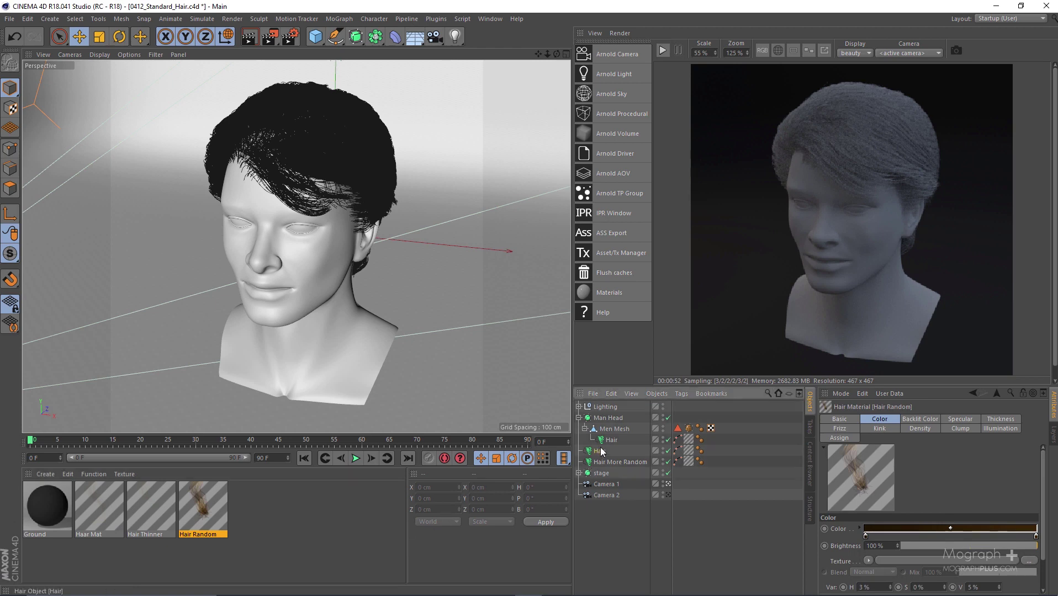
pyautogui.click(606, 462)
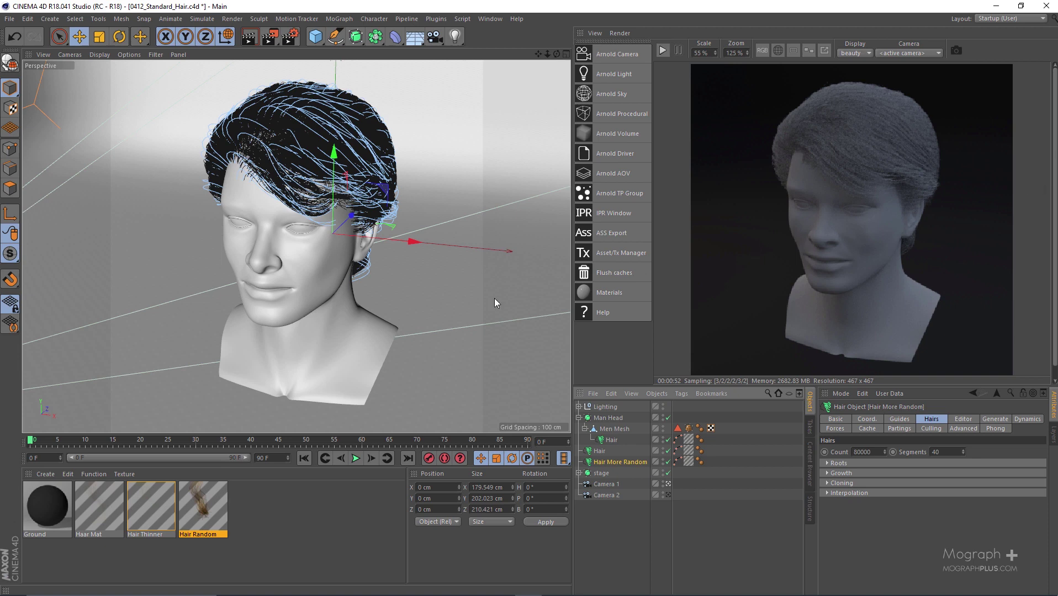
pyautogui.doubleClick(209, 504)
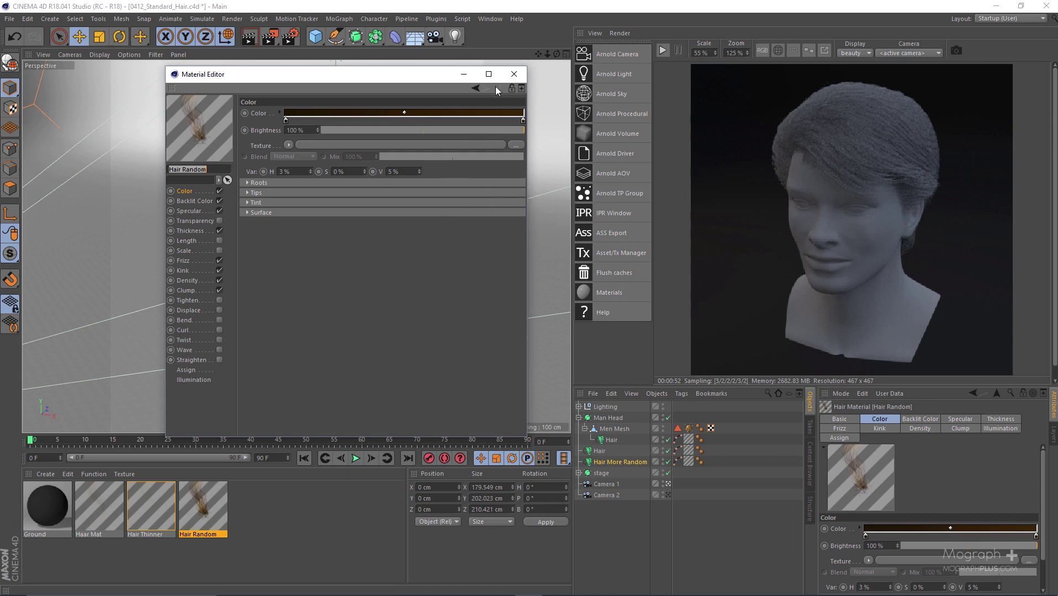
pyautogui.click(512, 75)
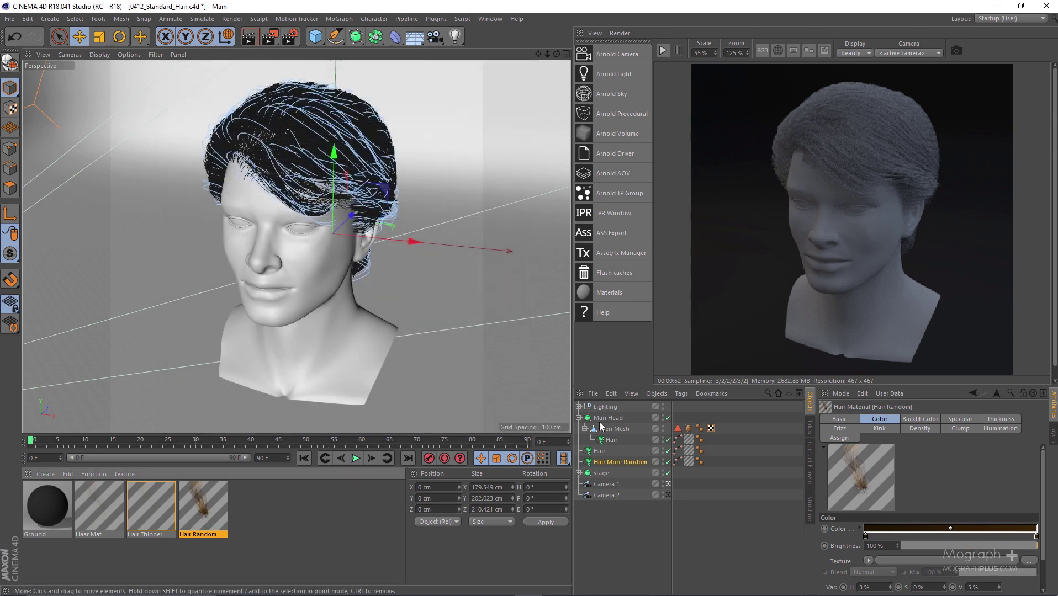
pyautogui.click(607, 462)
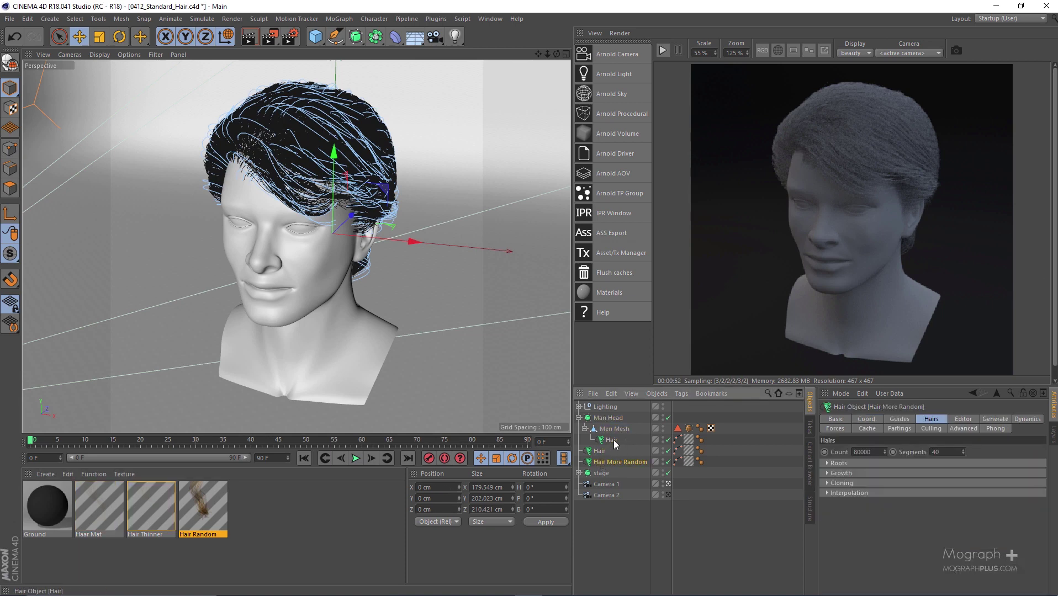
# Create a new Arnold standard_hair surface material.
pyautogui.click(41, 477)
pyautogui.moveTo(64, 511)
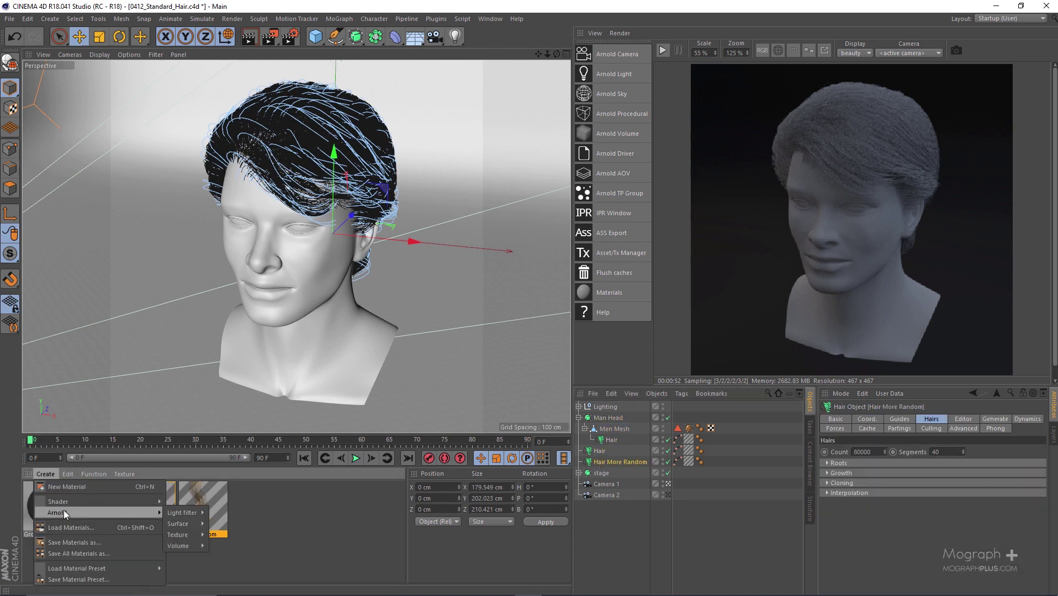
pyautogui.moveTo(192, 527)
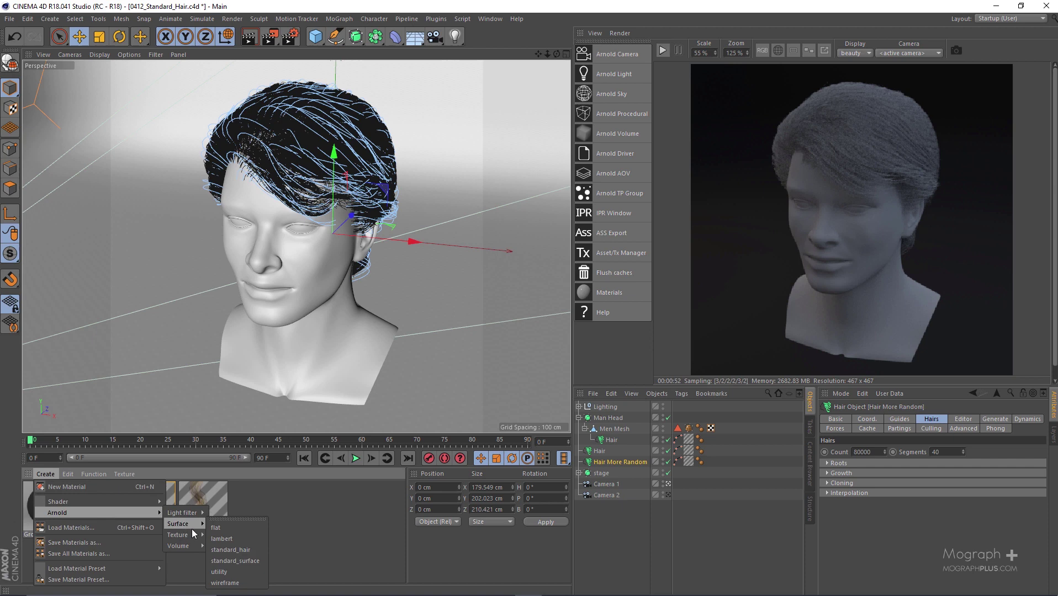
pyautogui.click(255, 551)
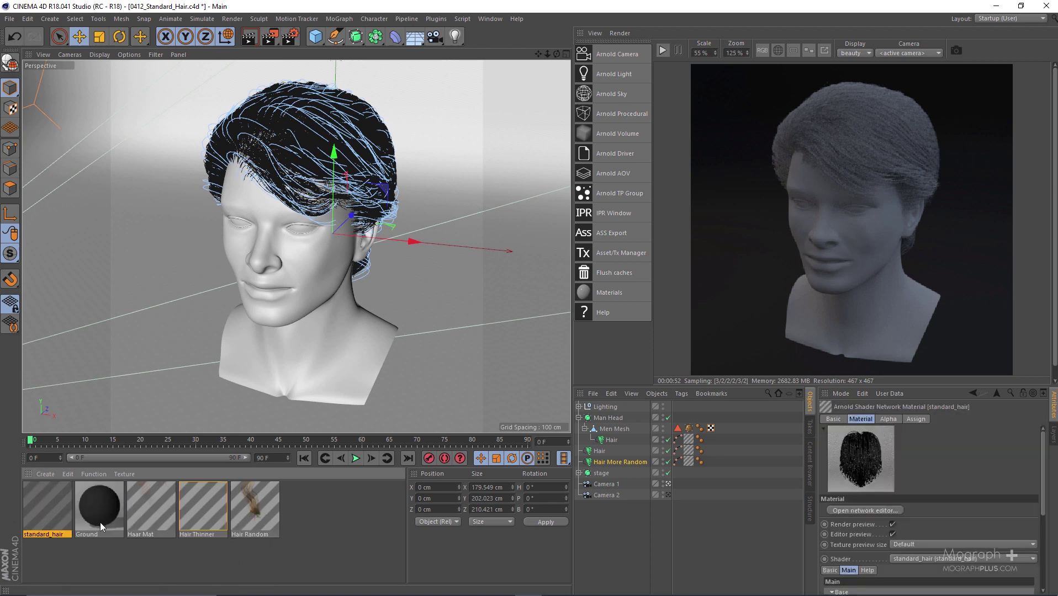
# Open the standard_hair material for editing and set its preview size to Huge.
pyautogui.doubleClick(43, 505)
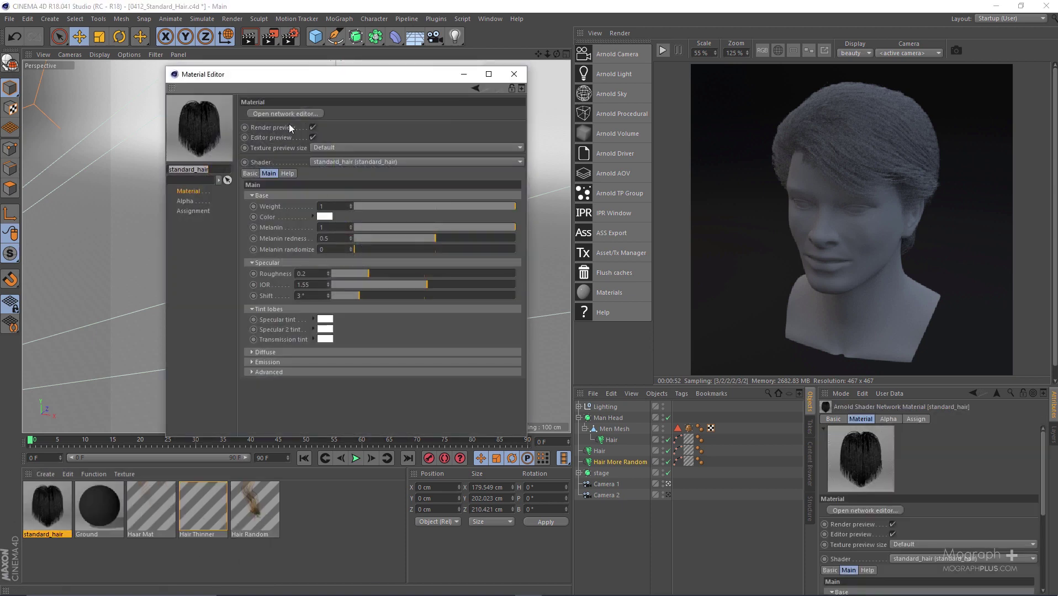
pyautogui.rightClick(204, 133)
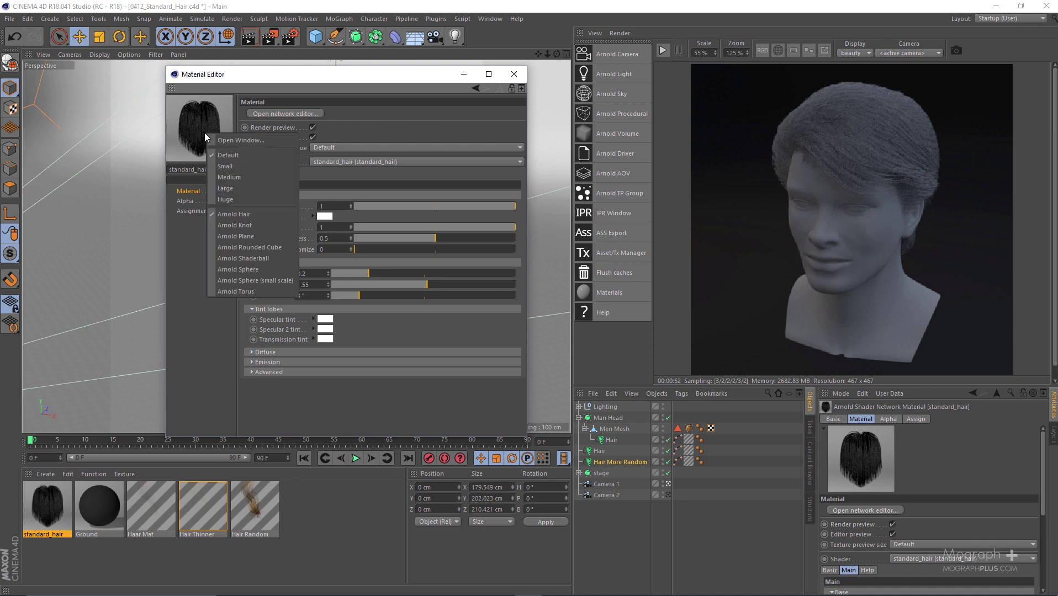
pyautogui.click(232, 198)
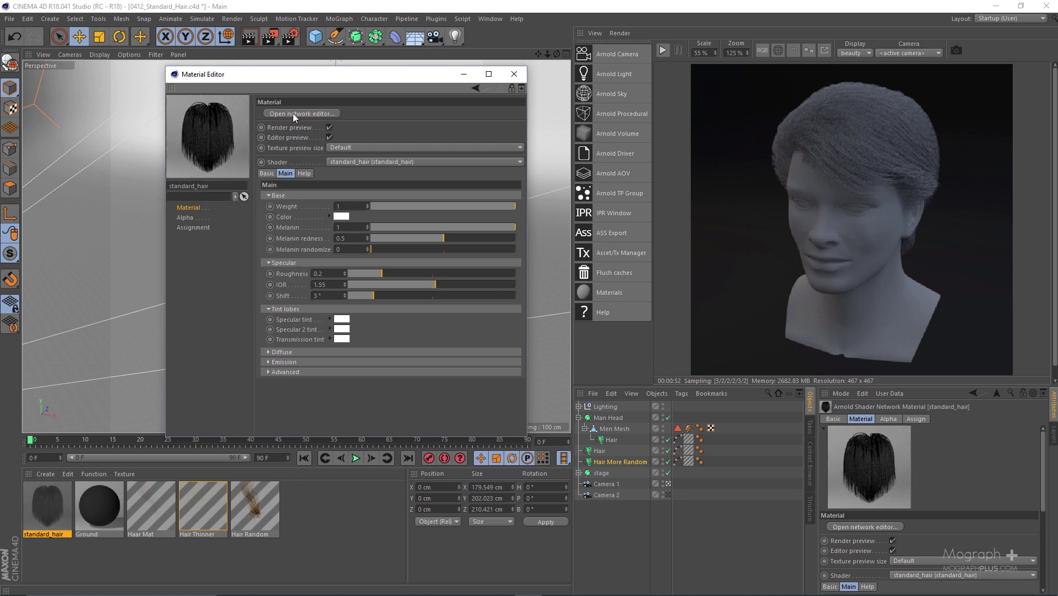
# Open the standard_hair material's shader network and list the deprecated Arnold shaders.
pyautogui.click(293, 113)
pyautogui.moveTo(425, 17); pyautogui.dragTo(625, 97)
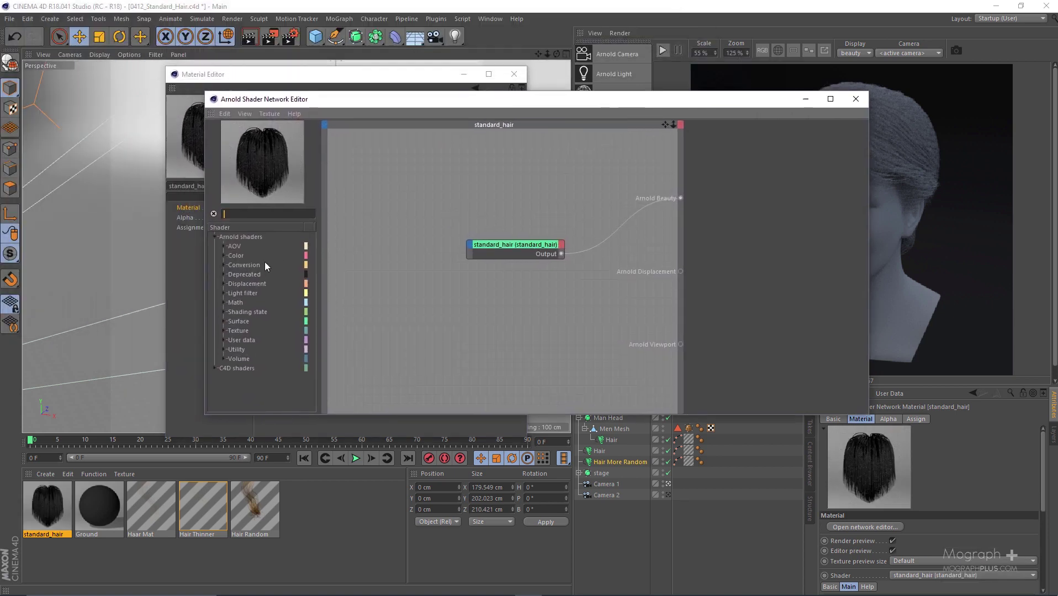
pyautogui.click(224, 274)
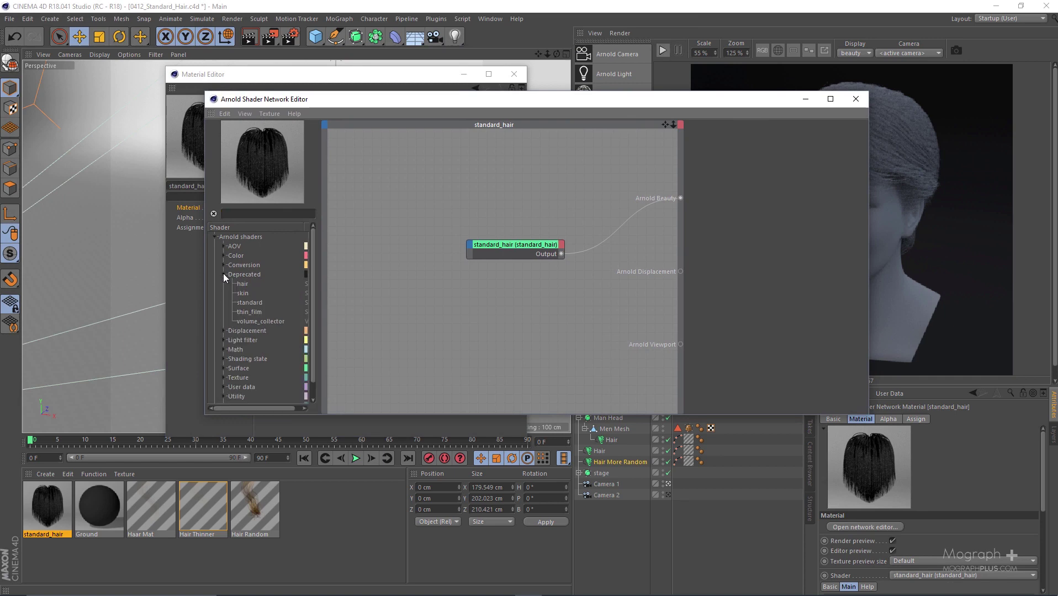
pyautogui.moveTo(244, 288); pyautogui.dragTo(485, 338)
pyautogui.scroll(-3, 717, 287)
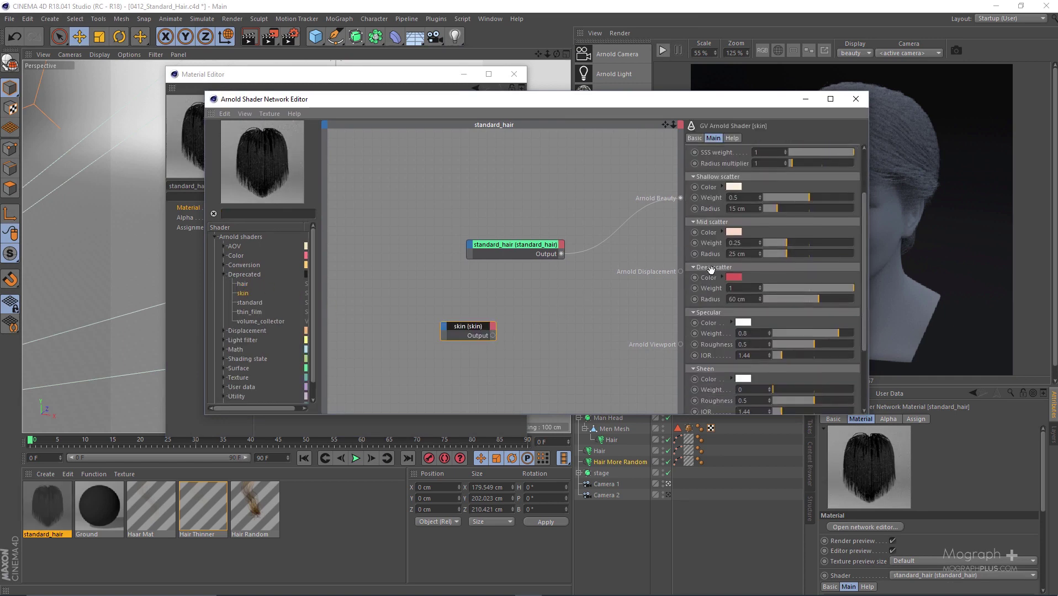
pyautogui.moveTo(436, 311); pyautogui.dragTo(507, 345)
pyautogui.press('Delete')
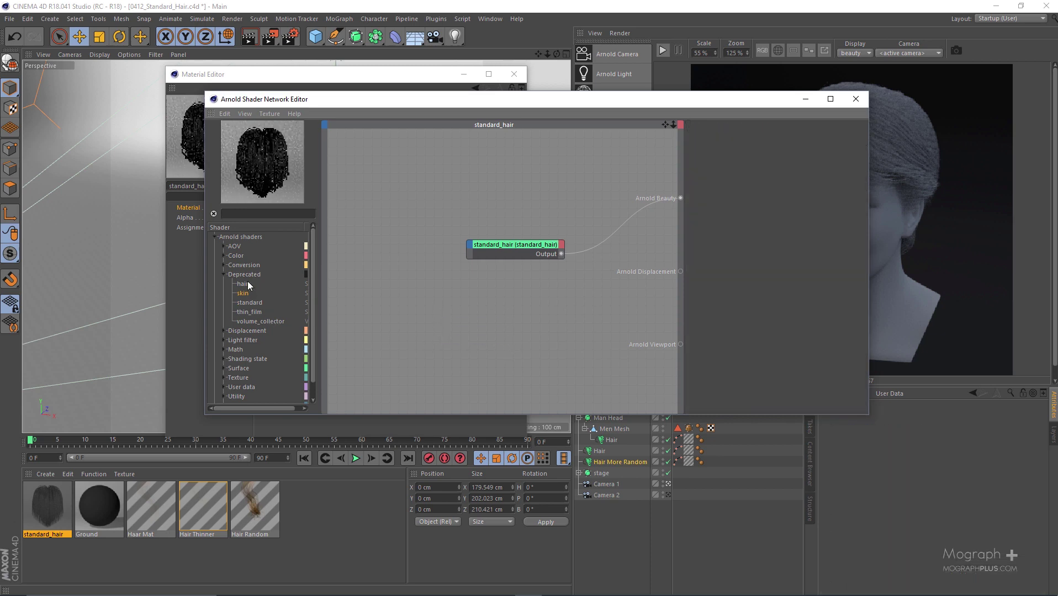
# Add the deprecated hair shader to the network and compare its parameters with those of the standard_hair shader.
pyautogui.moveTo(242, 284); pyautogui.dragTo(489, 342)
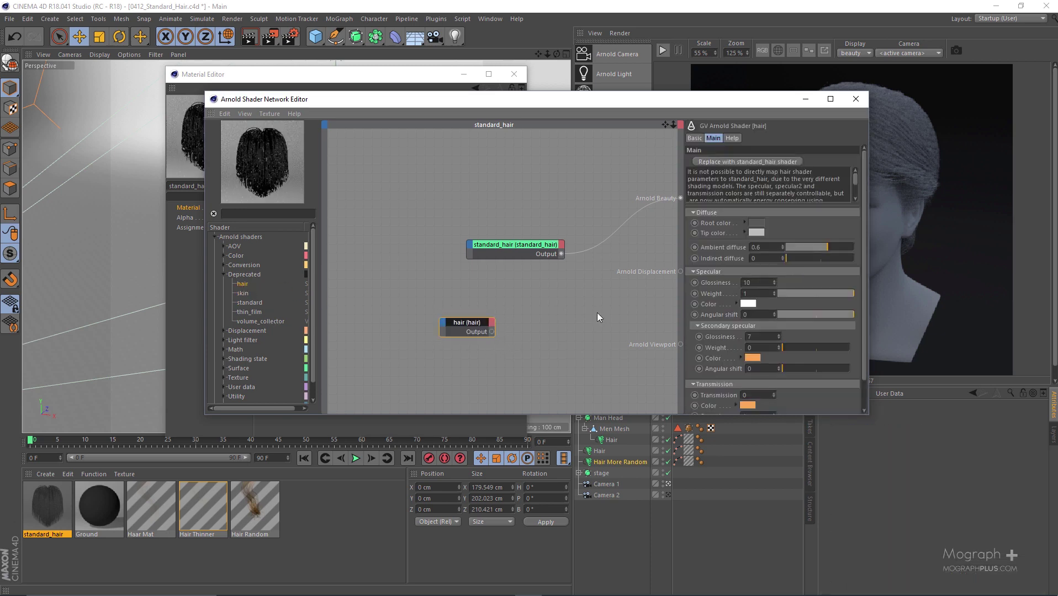
pyautogui.moveTo(690, 107); pyautogui.dragTo(535, 106)
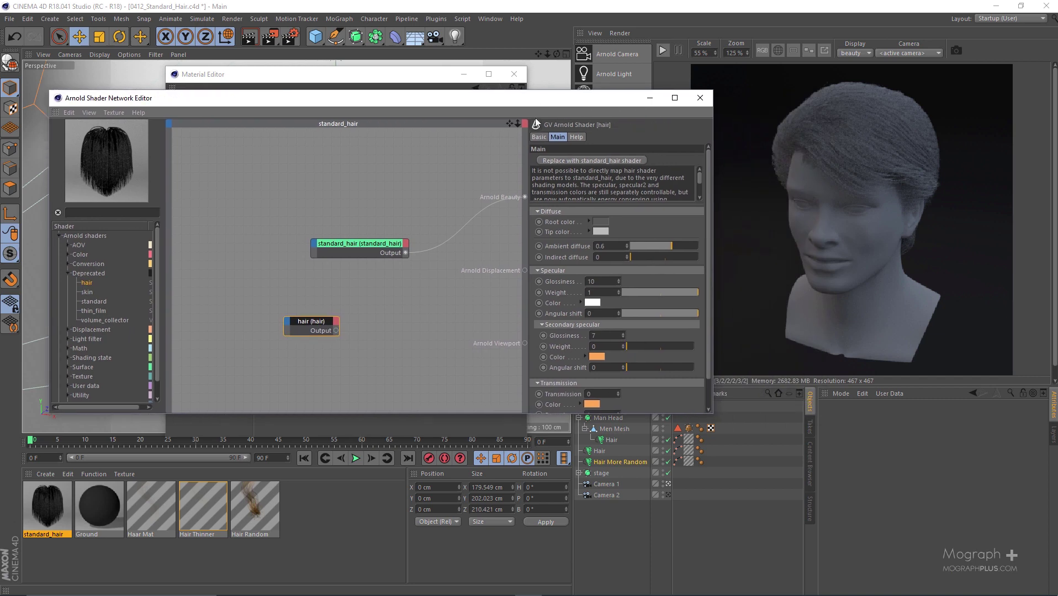
pyautogui.scroll(-1, 554, 286)
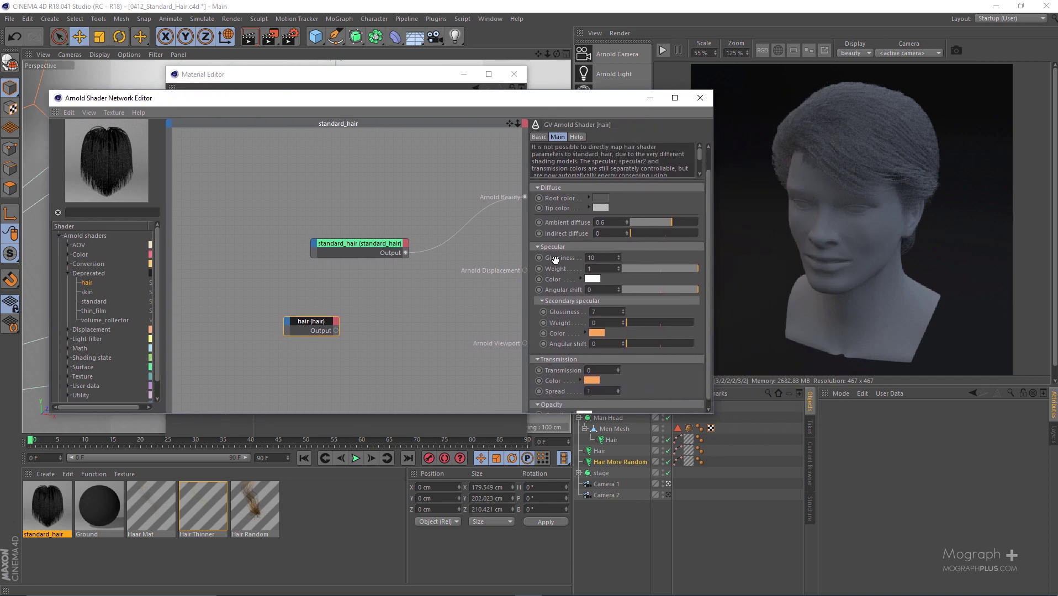
pyautogui.scroll(1, 555, 259)
pyautogui.click(378, 248)
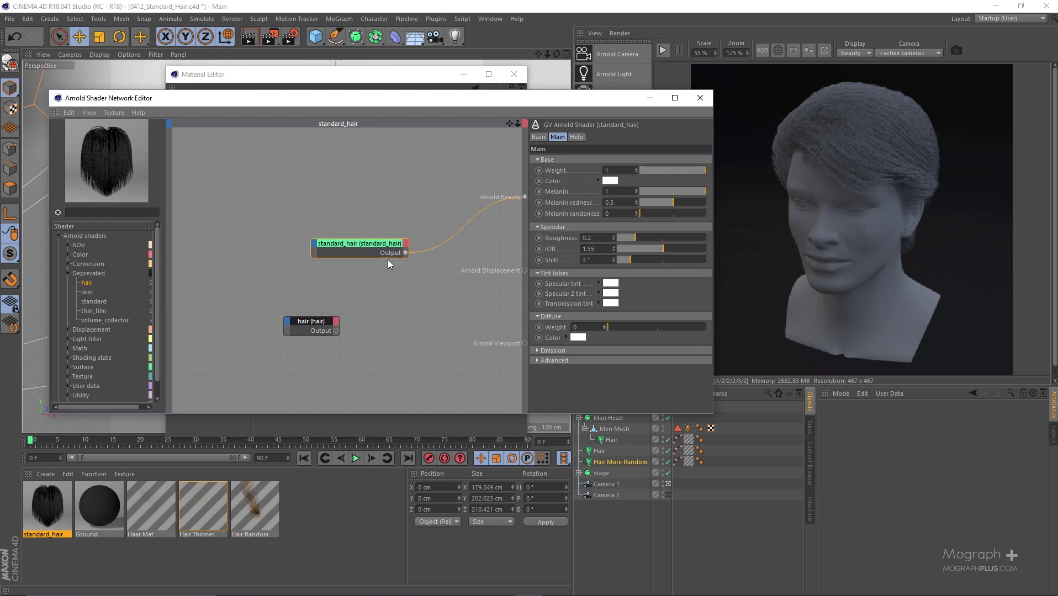
# Move the standard_hair node higher, delete the deprecated hair node and close the shader network.
pyautogui.moveTo(384, 246); pyautogui.dragTo(402, 211)
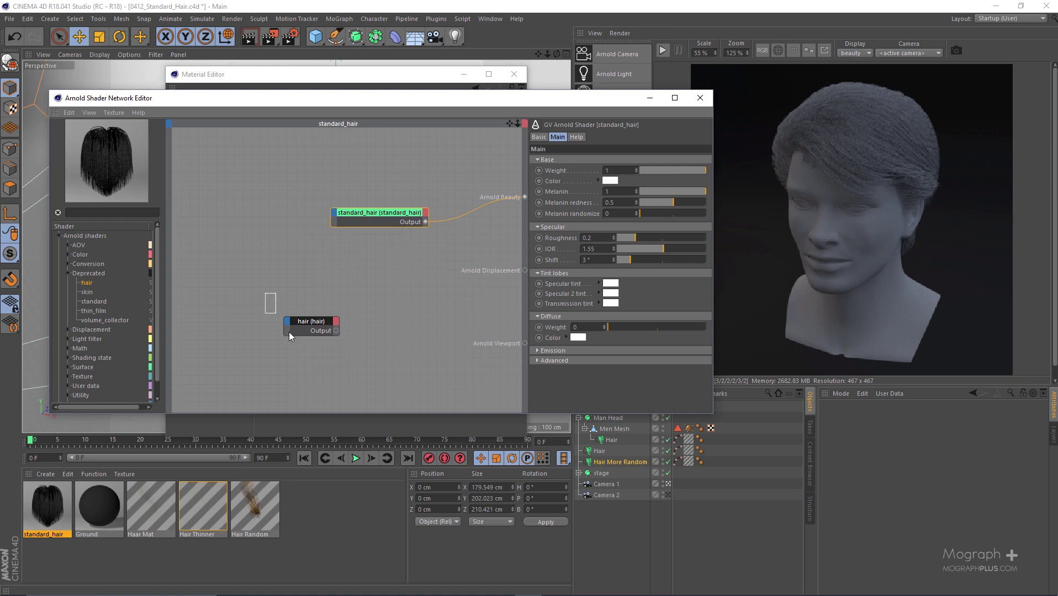
pyautogui.moveTo(289, 332); pyautogui.dragTo(428, 236)
pyautogui.moveTo(273, 287); pyautogui.dragTo(339, 358)
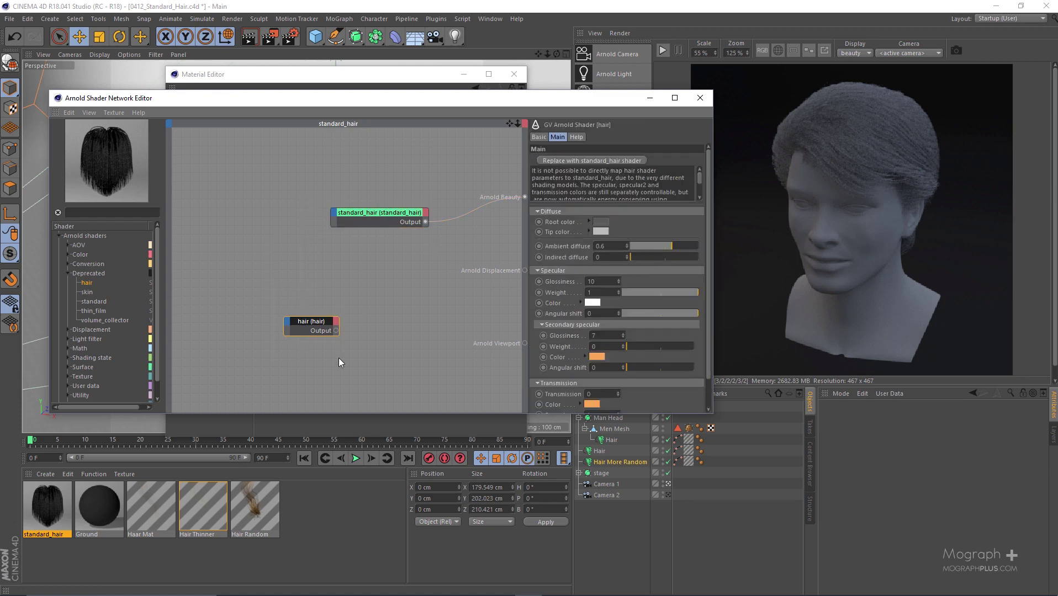
pyautogui.moveTo(289, 316); pyautogui.dragTo(354, 369)
pyautogui.press('Delete')
pyautogui.click(700, 98)
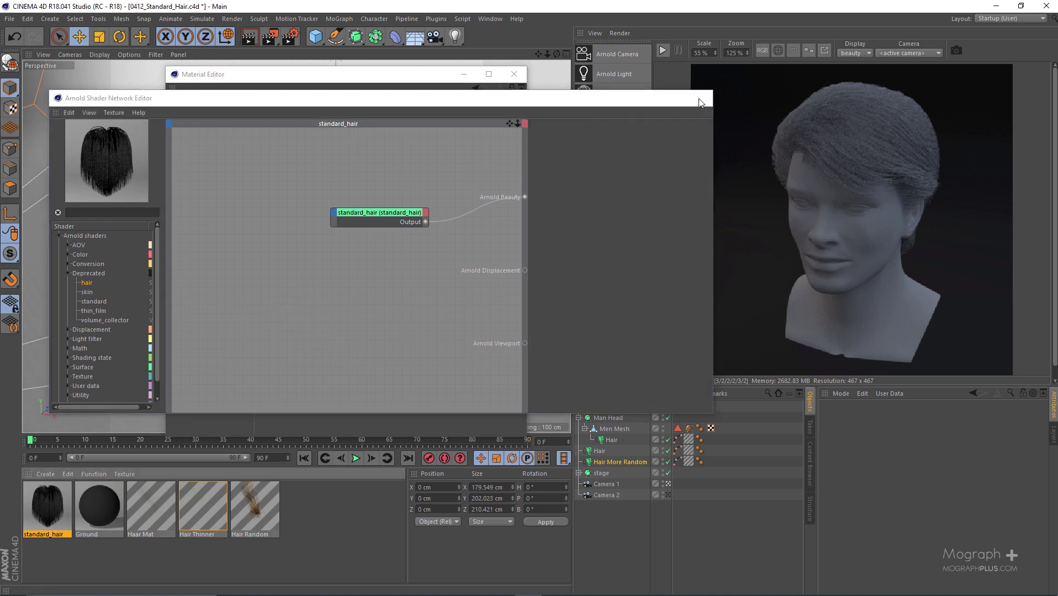
# Assign the standard_hair material to the Hair object under Men Mesh, the other Hair object and Hair More Random.
pyautogui.moveTo(369, 83); pyautogui.dragTo(379, 87)
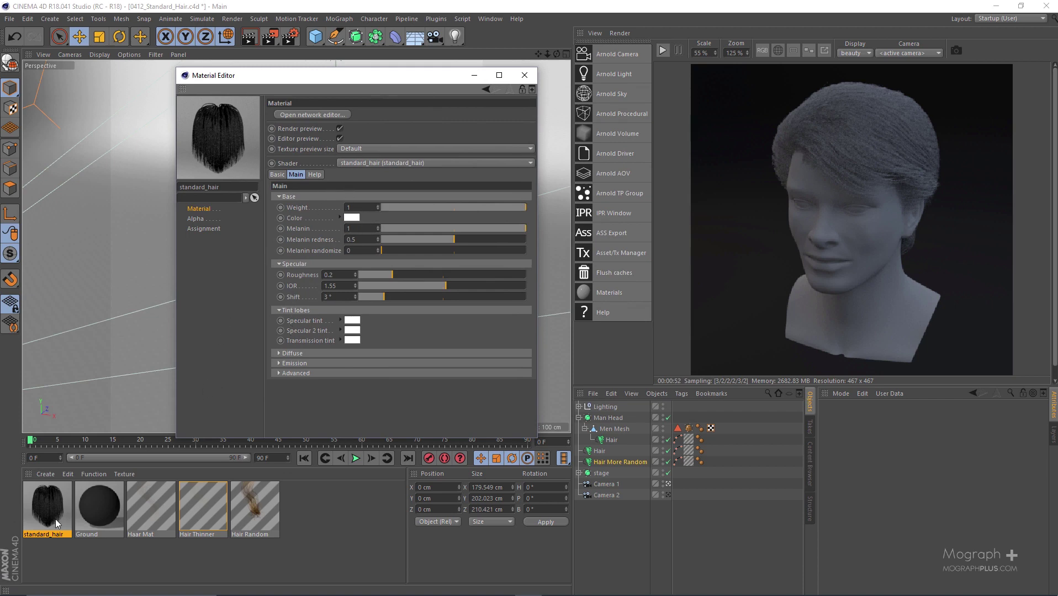
pyautogui.moveTo(51, 502); pyautogui.dragTo(627, 441)
pyautogui.keyDown('ctrl'); pyautogui.moveTo(711, 440); pyautogui.dragTo(712, 453); pyautogui.keyUp('ctrl')
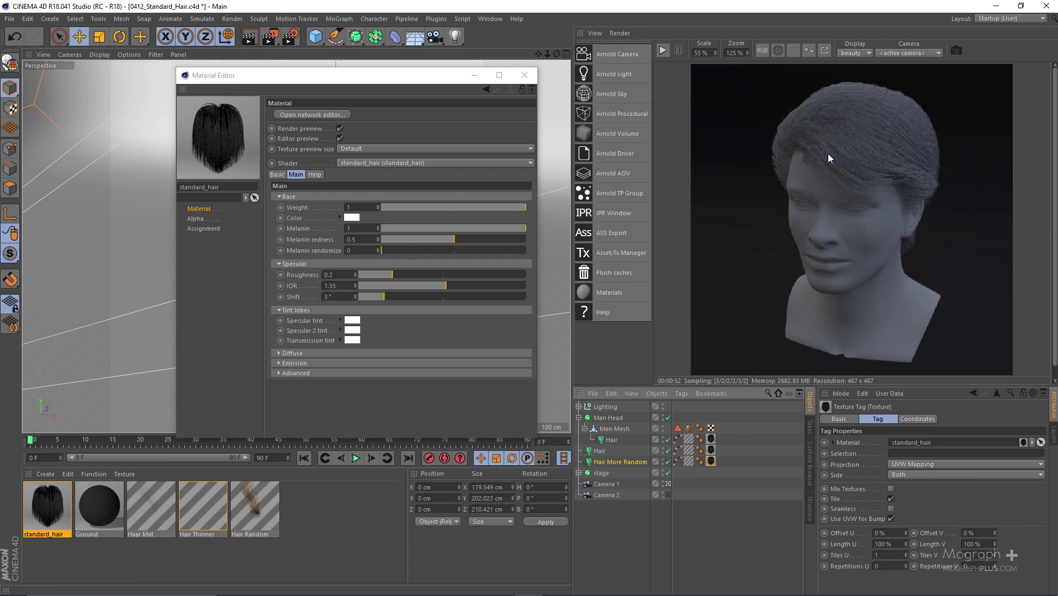
# Show the standard_hair material's preview in a separate window and enlarge that window.
pyautogui.rightClick(209, 122)
pyautogui.click(271, 134)
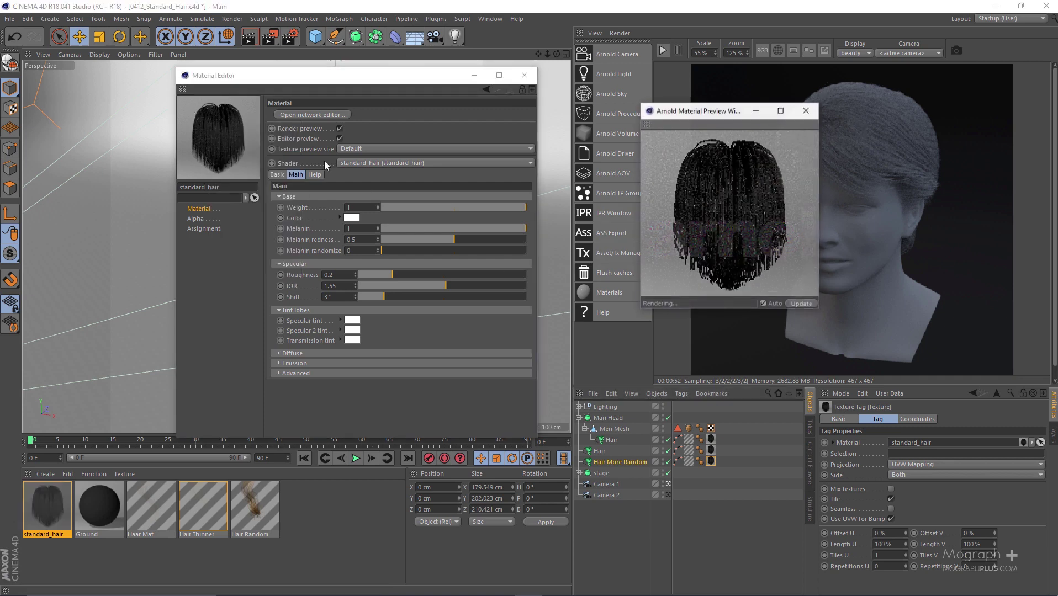
pyautogui.moveTo(820, 312); pyautogui.dragTo(860, 341)
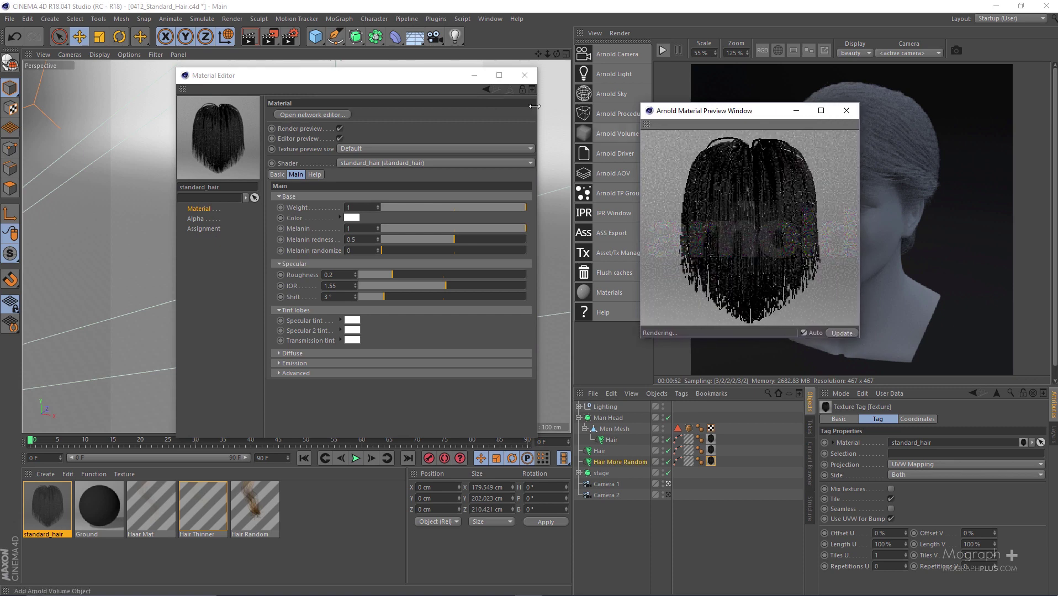
pyautogui.click(488, 328)
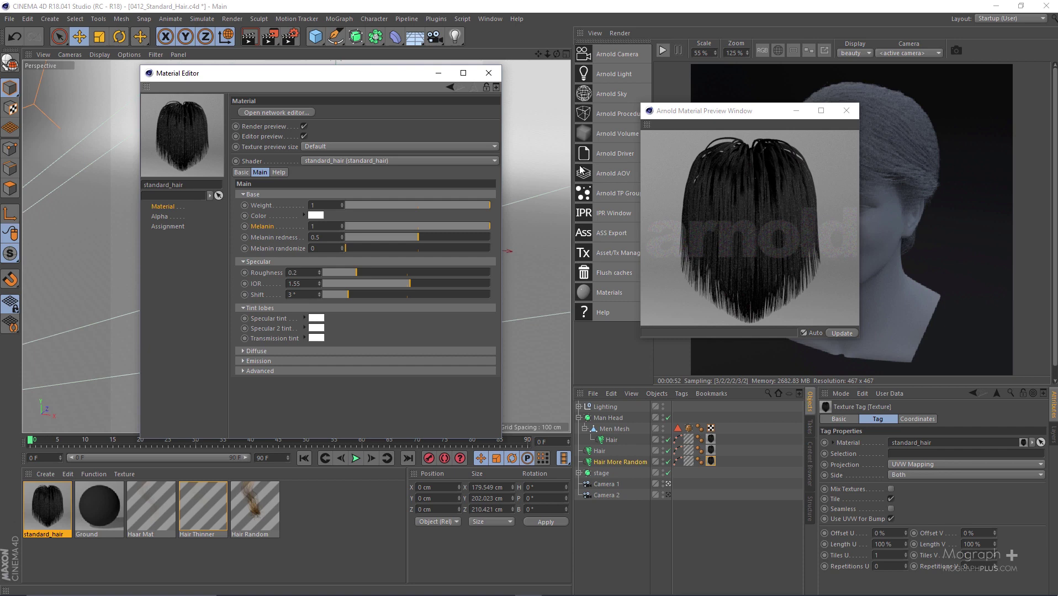
# Test Melanin values of 0.15, 0.2 and 0.51 on the standard_hair material and set Melanin back to 1.
pyautogui.click(351, 226)
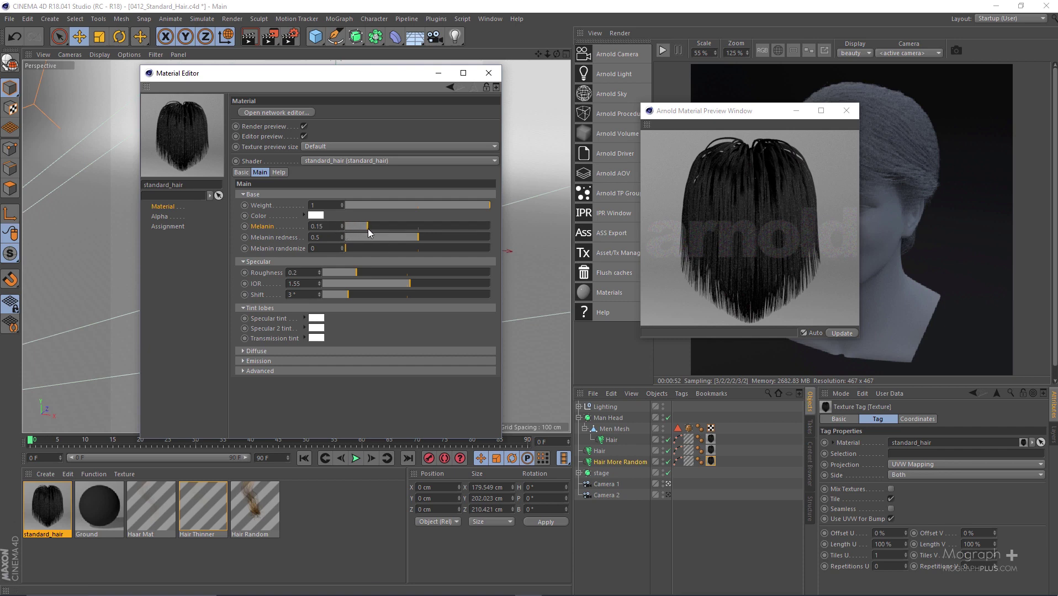
pyautogui.moveTo(368, 229); pyautogui.dragTo(374, 230)
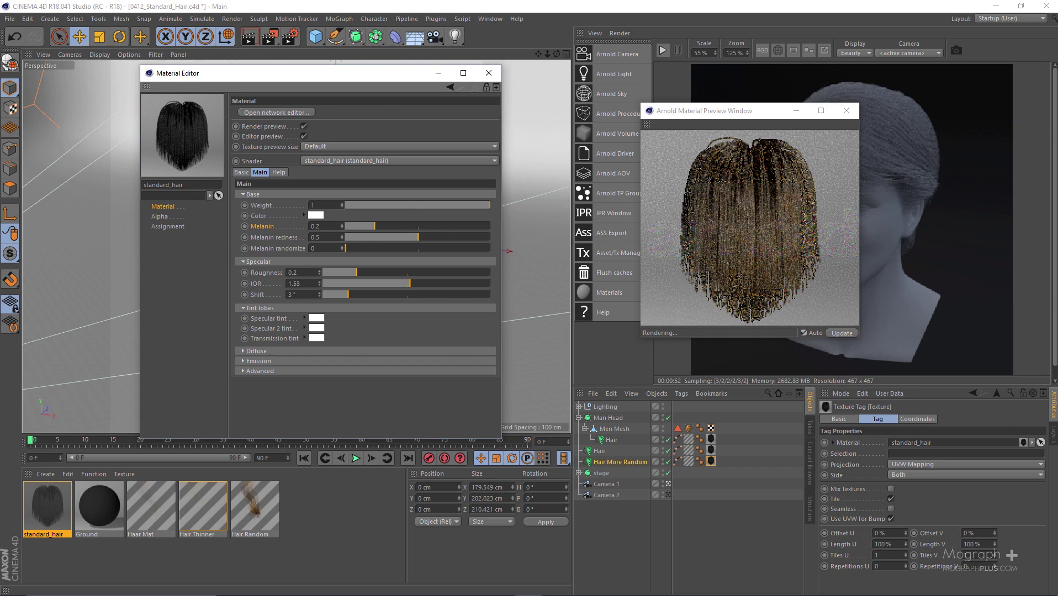
pyautogui.click(420, 226)
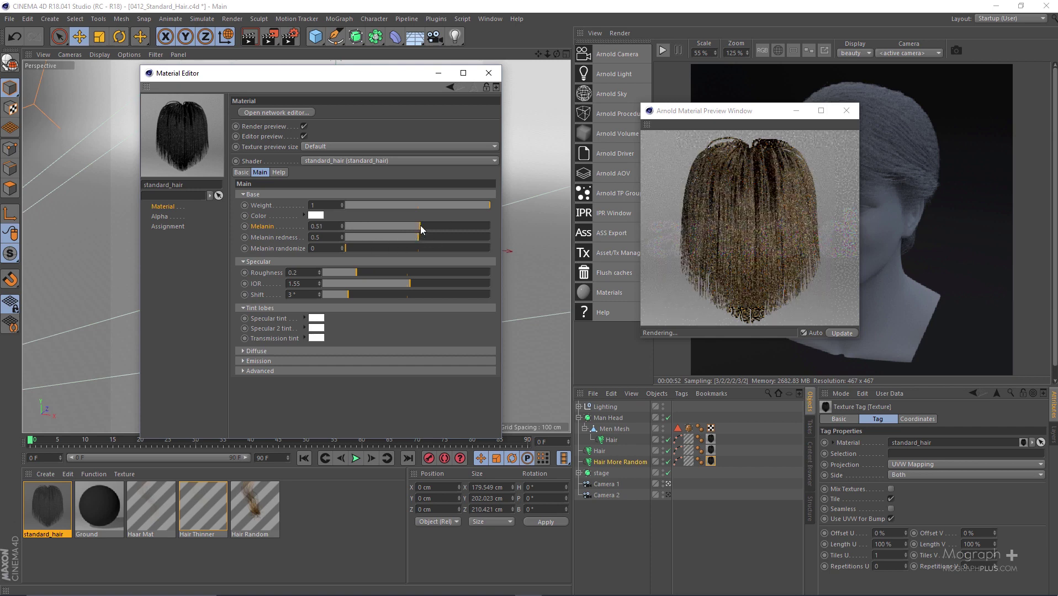
pyautogui.click(487, 224)
pyautogui.click(490, 226)
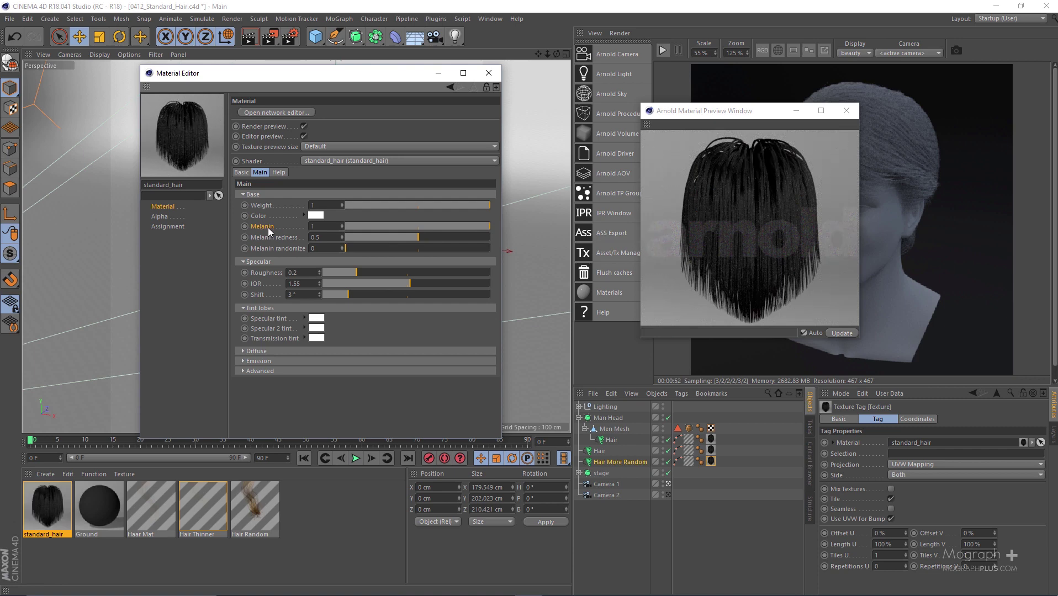
# Try a Melanin of 0.11 on the standard_hair material and raise it to 0.91.
pyautogui.click(361, 227)
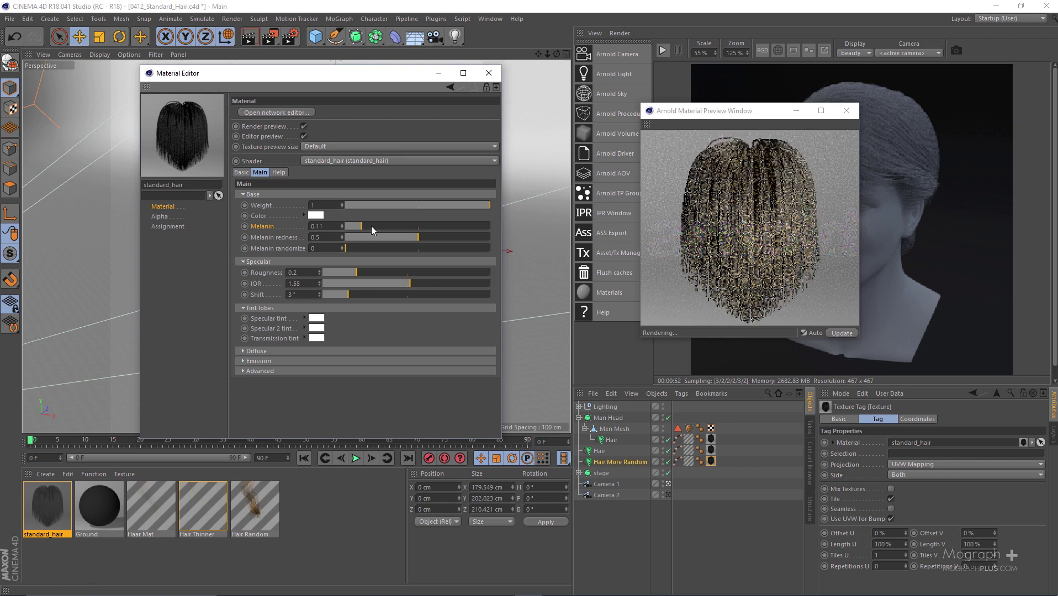
pyautogui.moveTo(380, 225); pyautogui.dragTo(479, 225)
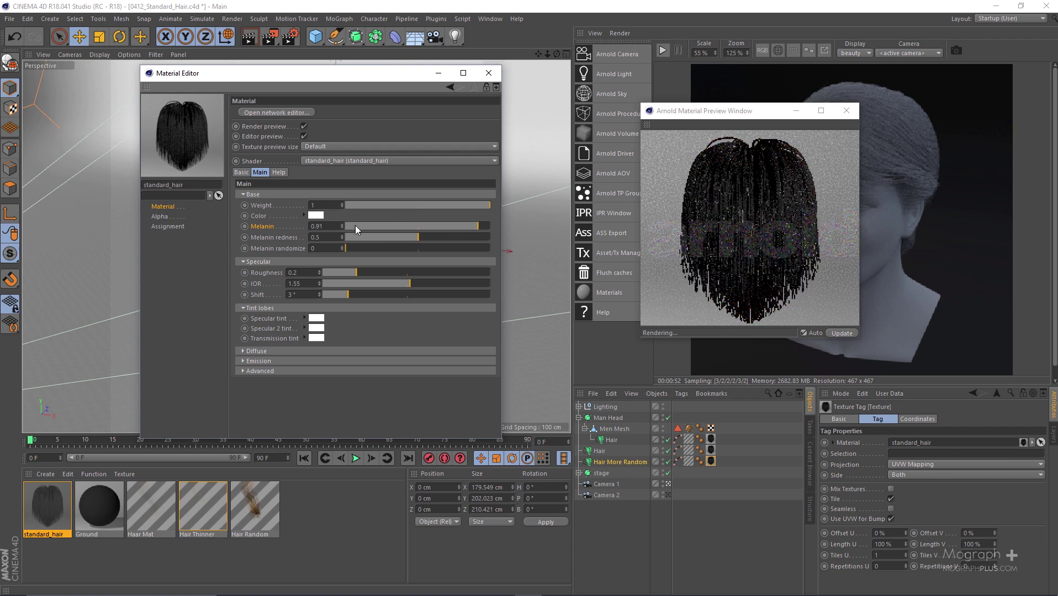
pyautogui.doubleClick(326, 227)
pyautogui.write('0.91')
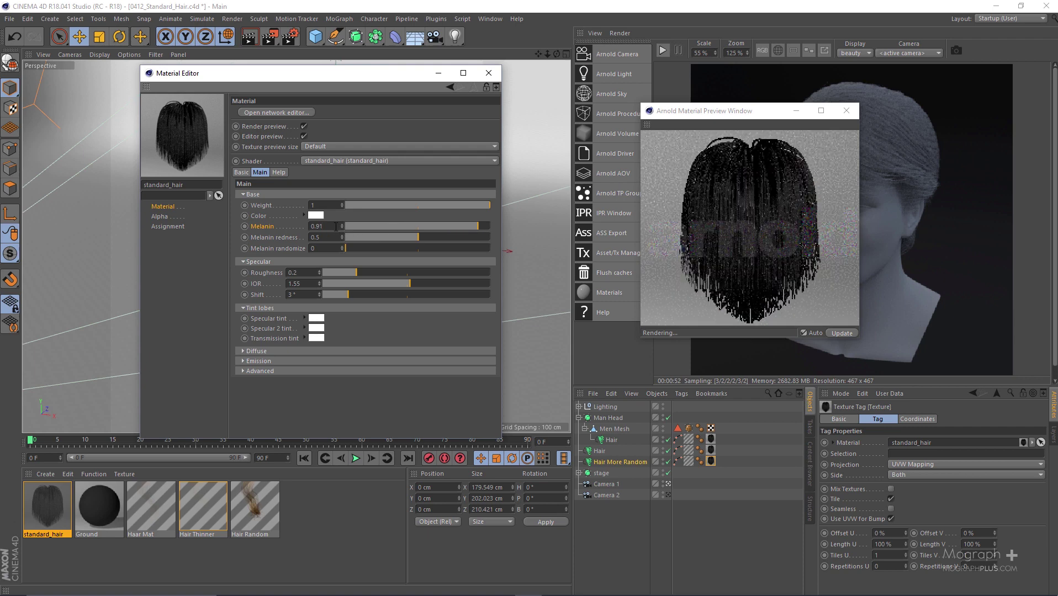
# Try a Melanin of 0.4 on the standard_hair material and lower it to 0.
pyautogui.press('BackSpace')
pyautogui.press('BackSpace')
pyautogui.write('4')
pyautogui.press('Return')
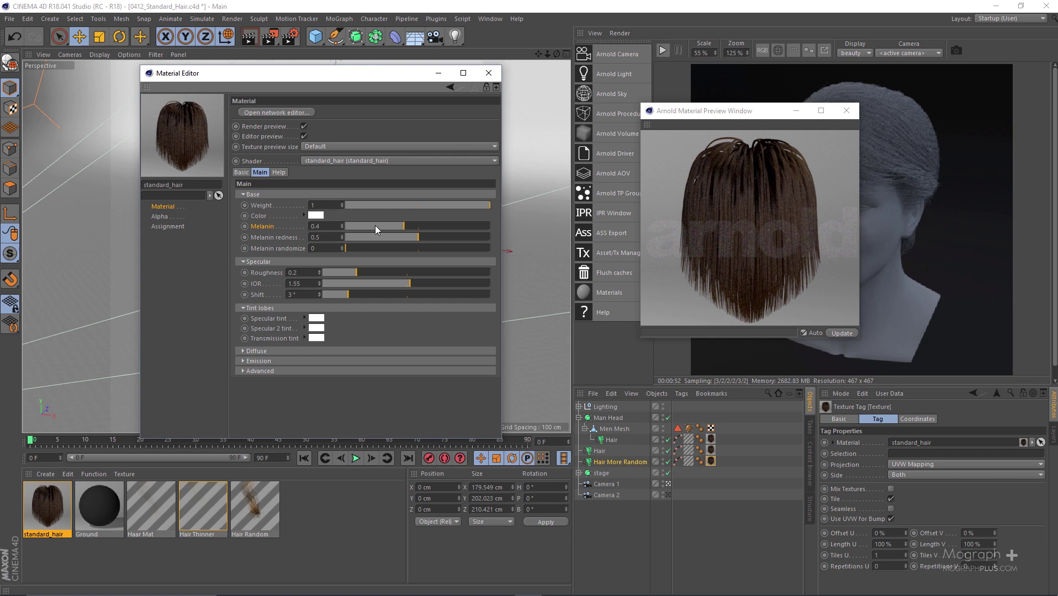
pyautogui.moveTo(356, 224); pyautogui.dragTo(320, 222)
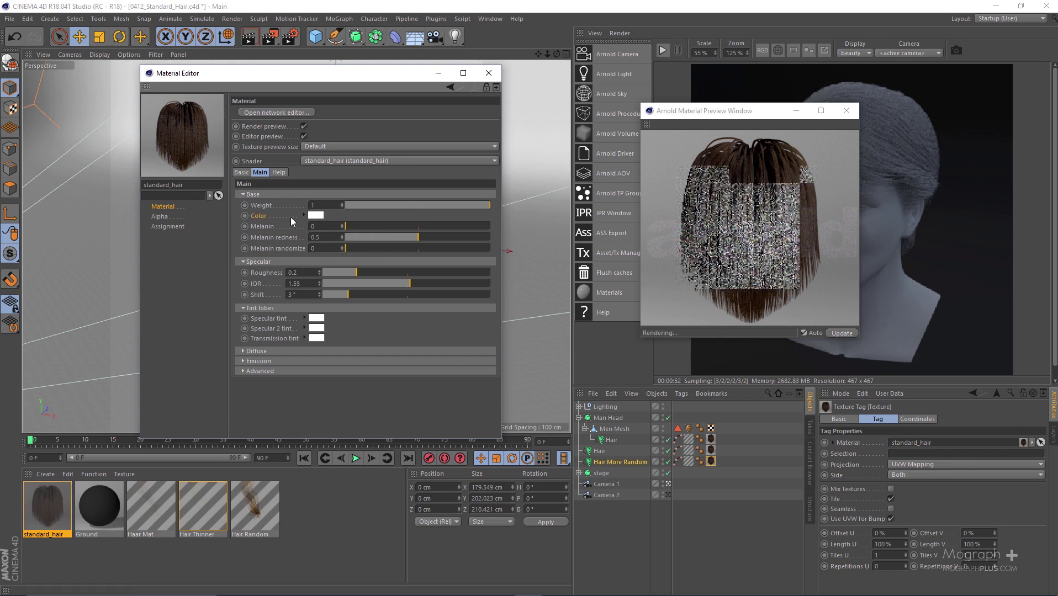
# Test a purple base Color with hue 282°, saturation 63% and value 100%, and return the Color to white with 0% saturation.
pyautogui.click(315, 215)
pyautogui.moveTo(314, 211); pyautogui.dragTo(405, 236)
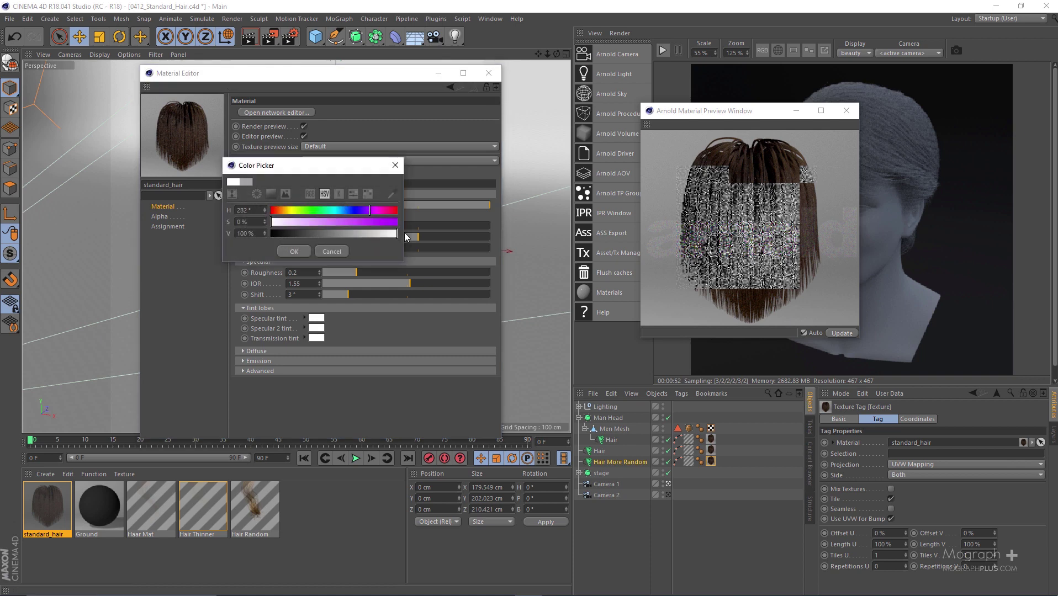
pyautogui.click(354, 222)
pyautogui.click(296, 251)
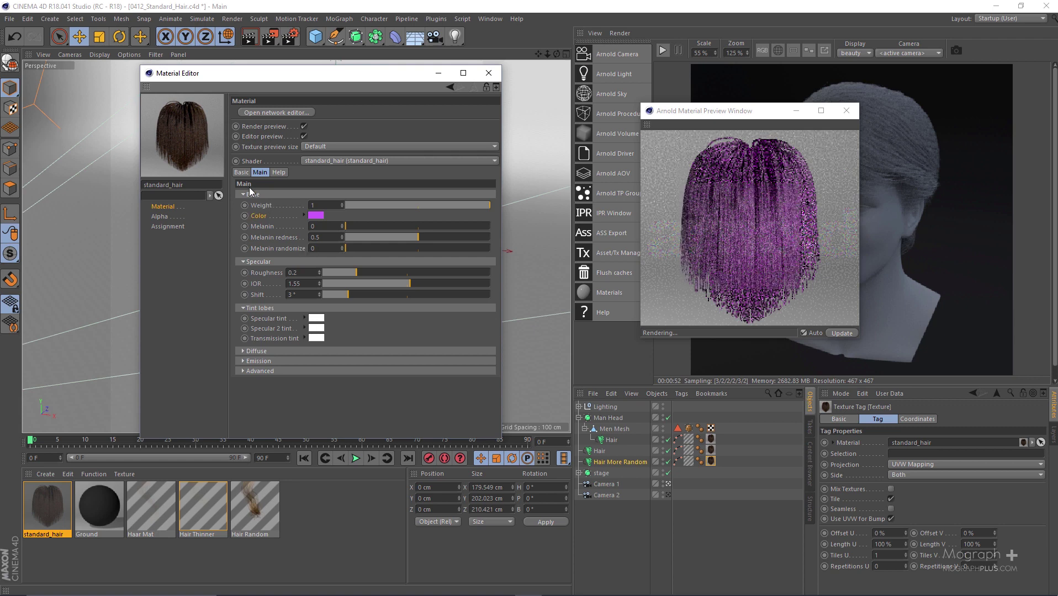
pyautogui.click(315, 215)
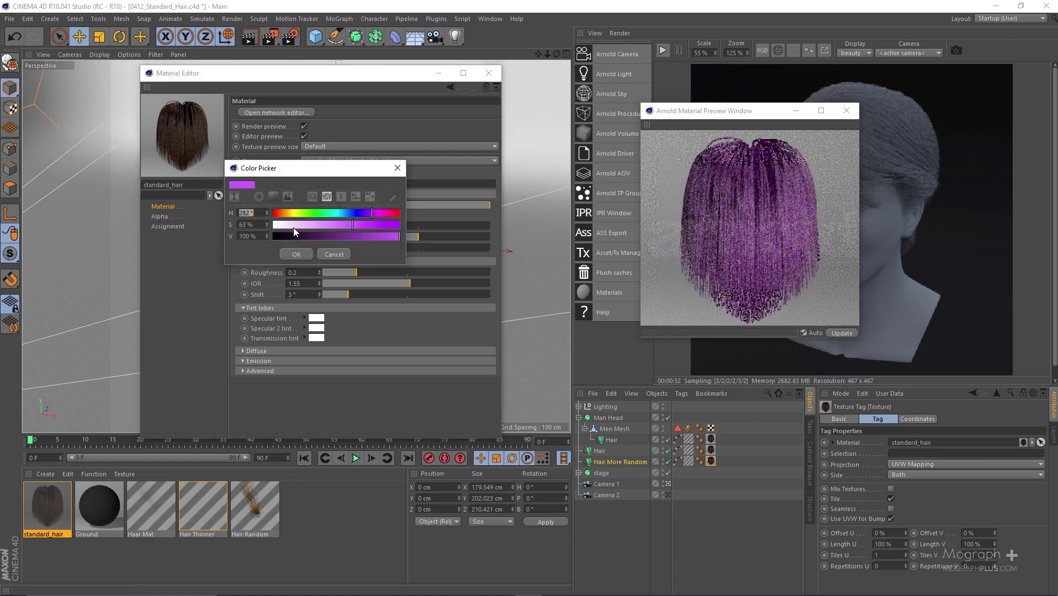
pyautogui.moveTo(294, 228); pyautogui.dragTo(269, 236)
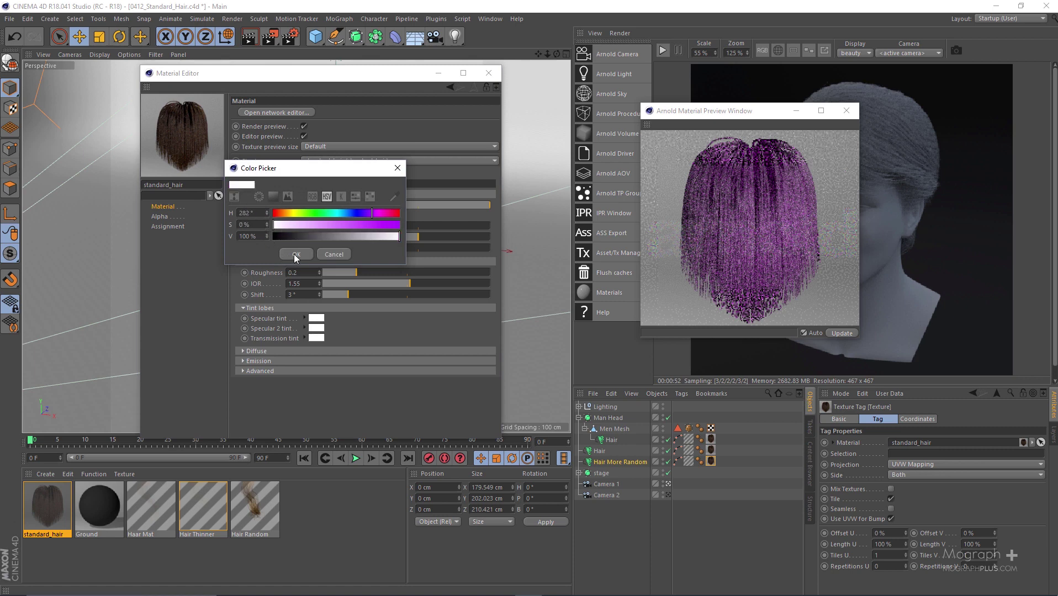
pyautogui.click(295, 254)
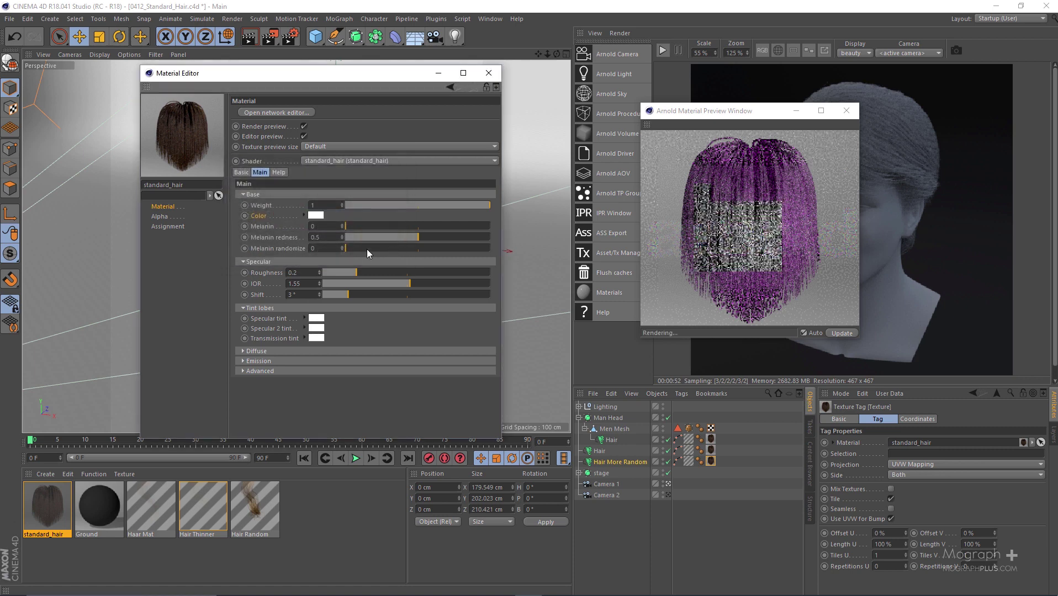
# Set the Melanin of the standard_hair material to 0.45.
pyautogui.click(416, 225)
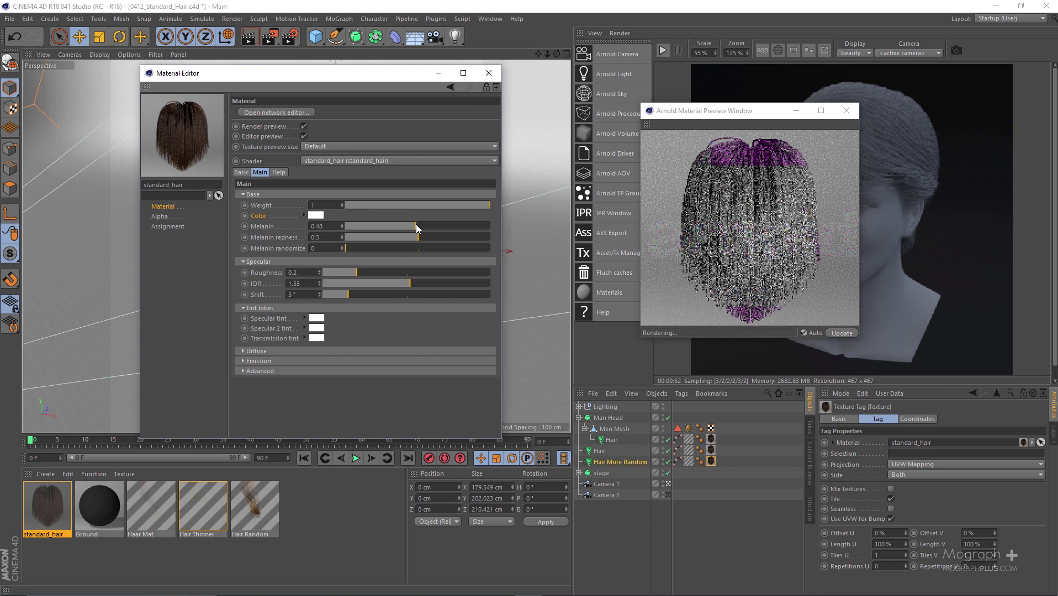
pyautogui.moveTo(417, 227); pyautogui.dragTo(410, 227)
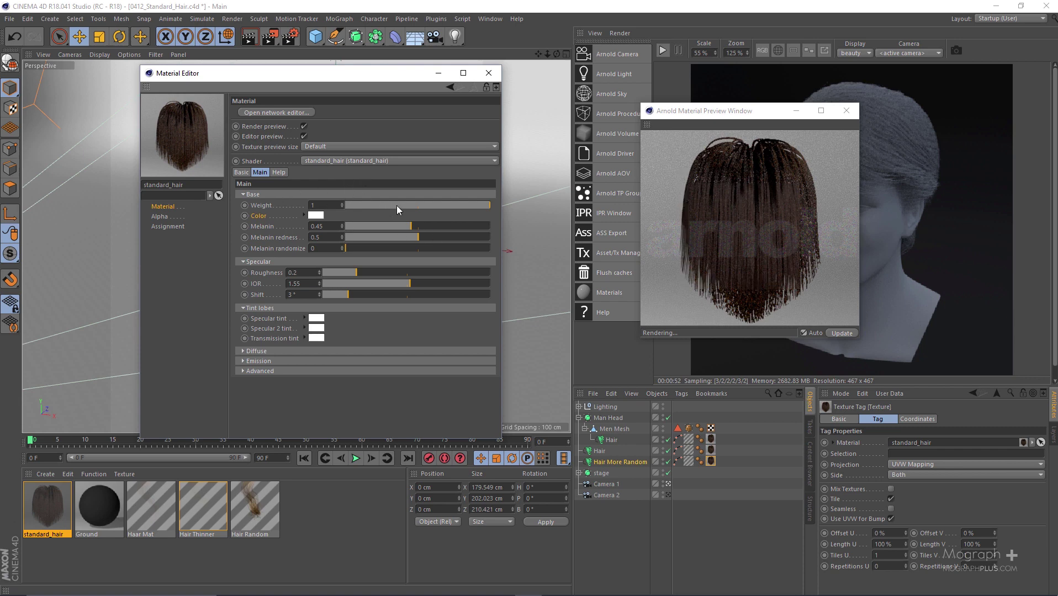
# Test base Weight values of 0 and 0.62 on the standard_hair material and set the Weight back to 1.
pyautogui.moveTo(396, 206); pyautogui.dragTo(283, 214)
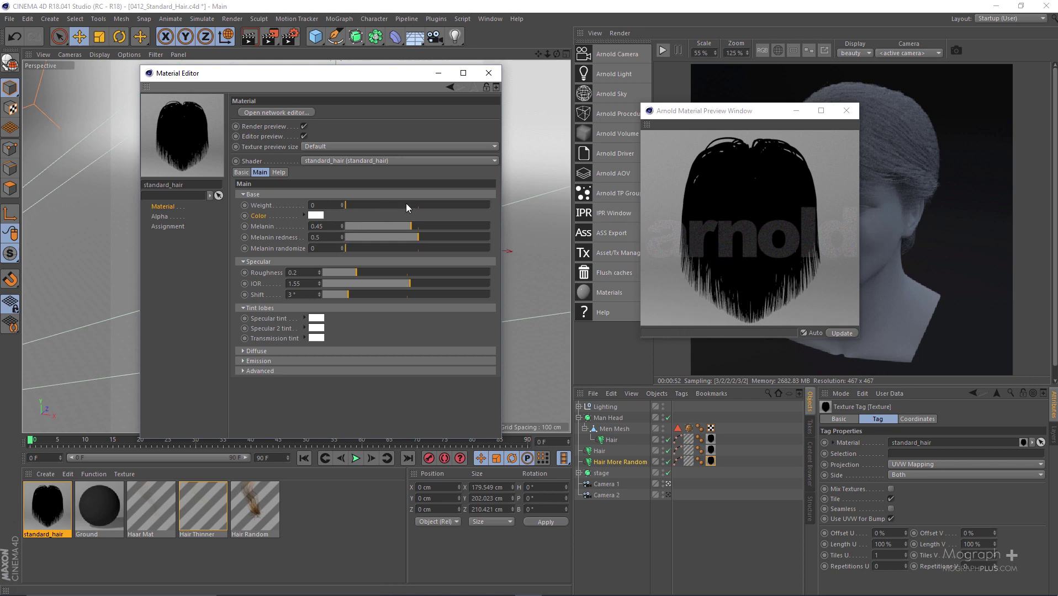
pyautogui.moveTo(406, 205); pyautogui.dragTo(436, 205)
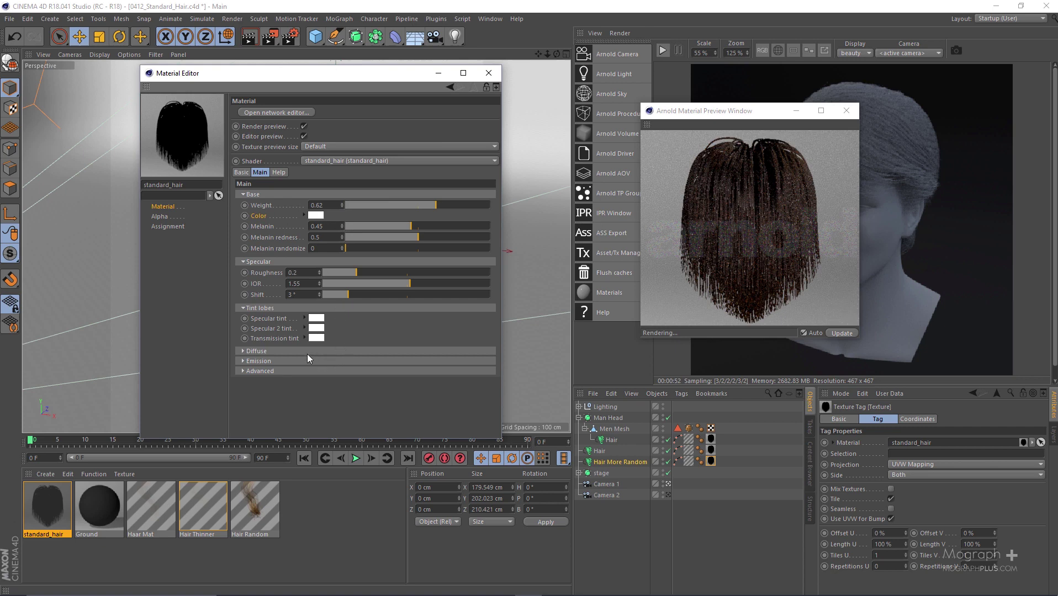
pyautogui.click(473, 205)
pyautogui.click(484, 206)
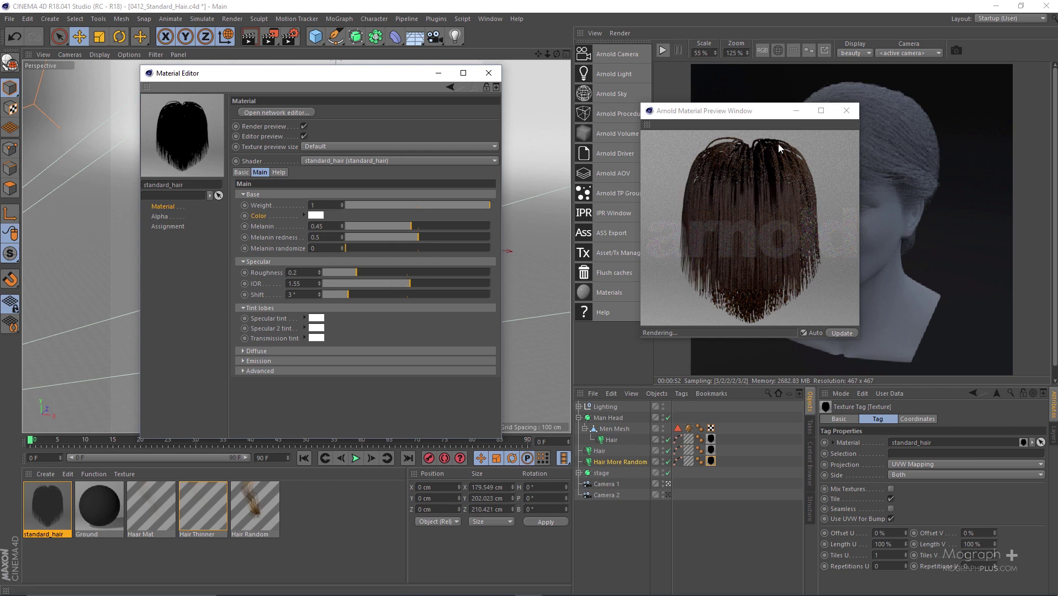
# Close the separate material preview window and define a render region around the hair and upper face in the IPR view.
pyautogui.click(846, 113)
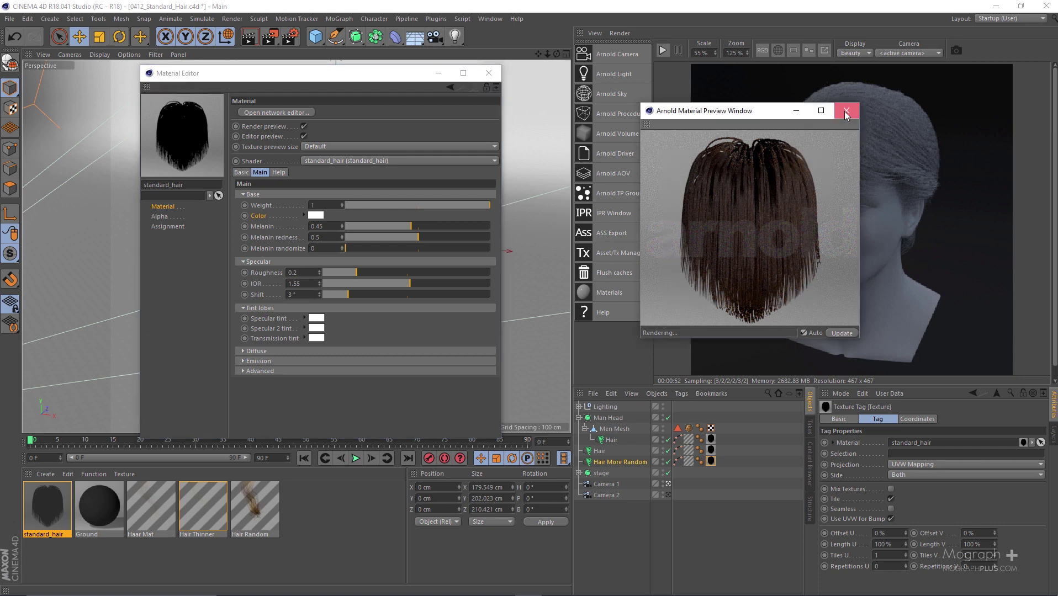
pyautogui.click(846, 113)
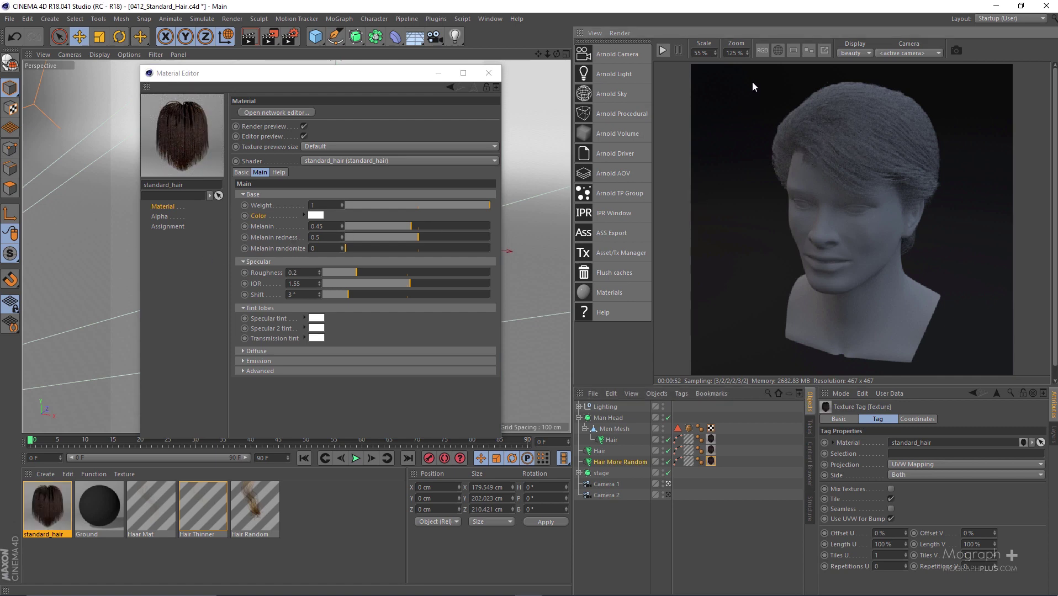
pyautogui.moveTo(749, 71)
pyautogui.mouseDown()
pyautogui.moveTo(793, 120)
pyautogui.moveTo(957, 239)
pyautogui.moveTo(933, 257)
pyautogui.moveTo(945, 262)
pyautogui.moveTo(754, 73)
pyautogui.mouseUp()
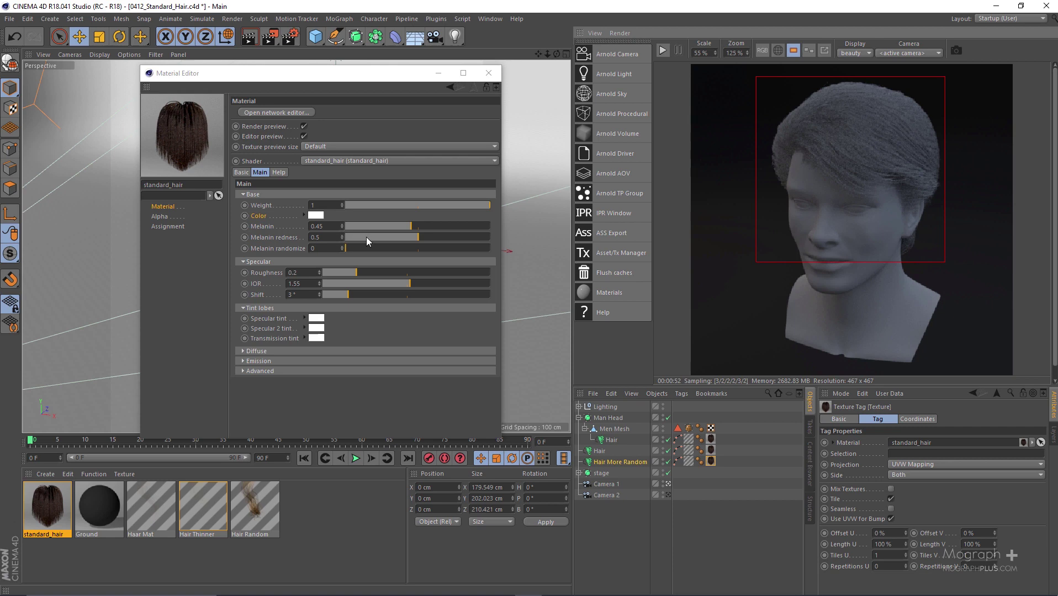
# Set Melanin redness to 1 and render the head's hair region in the IPR view.
pyautogui.click(286, 238)
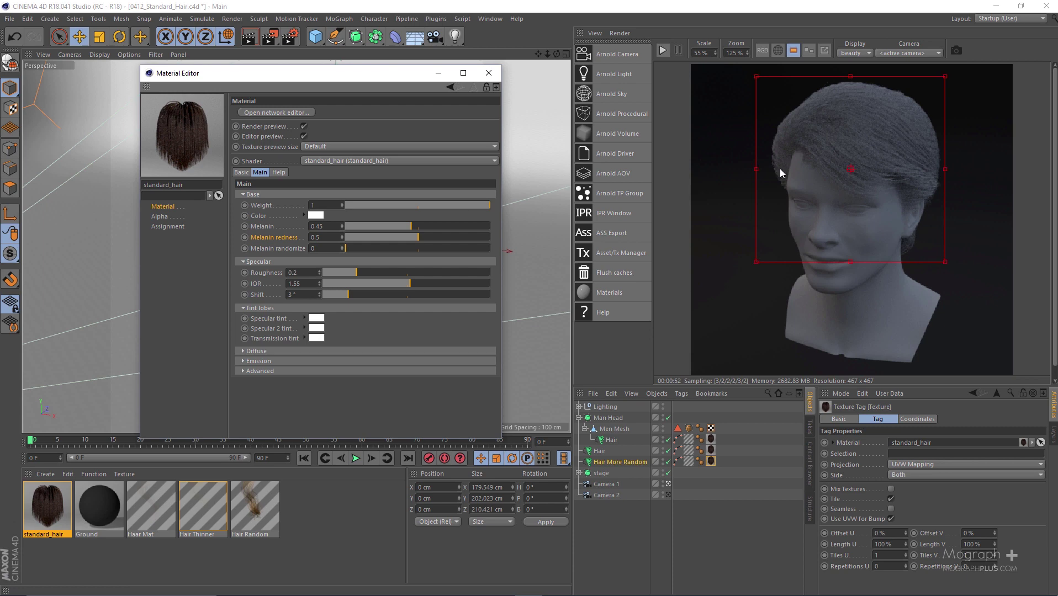
pyautogui.click(887, 88)
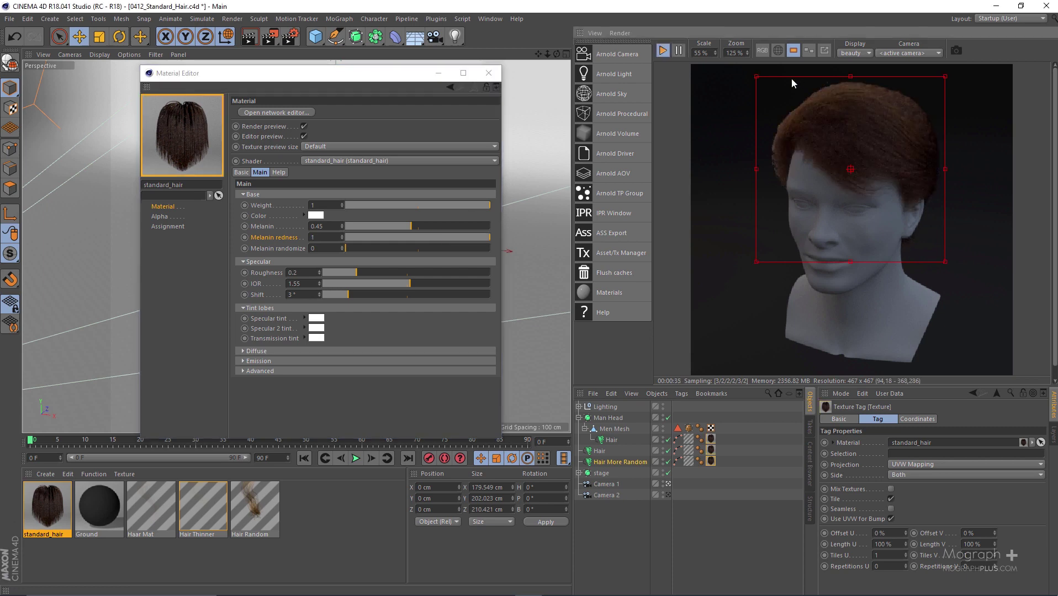
# Compare the stored Melanin Redness renders for 0, 0.5 and 1 in the Picture Viewer and close it.
pyautogui.click(505, 20)
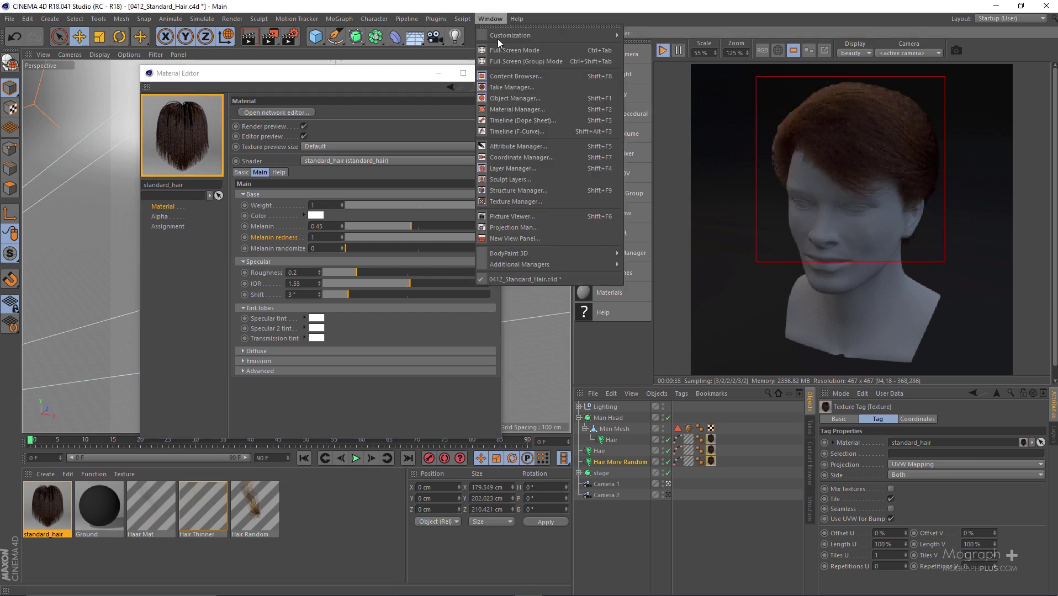
pyautogui.click(554, 216)
pyautogui.moveTo(735, 88); pyautogui.dragTo(657, 57)
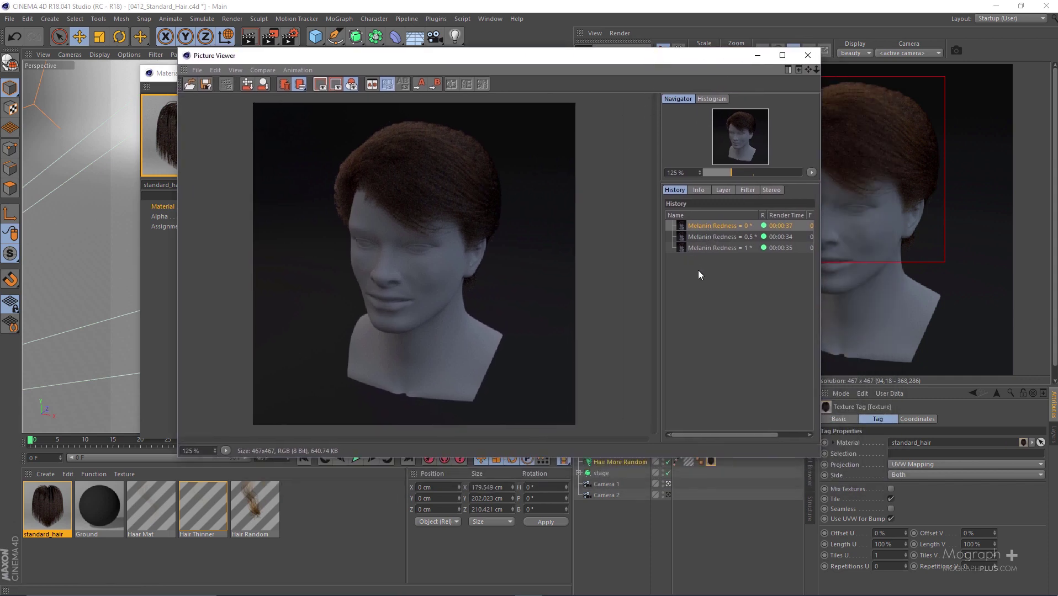
pyautogui.click(721, 238)
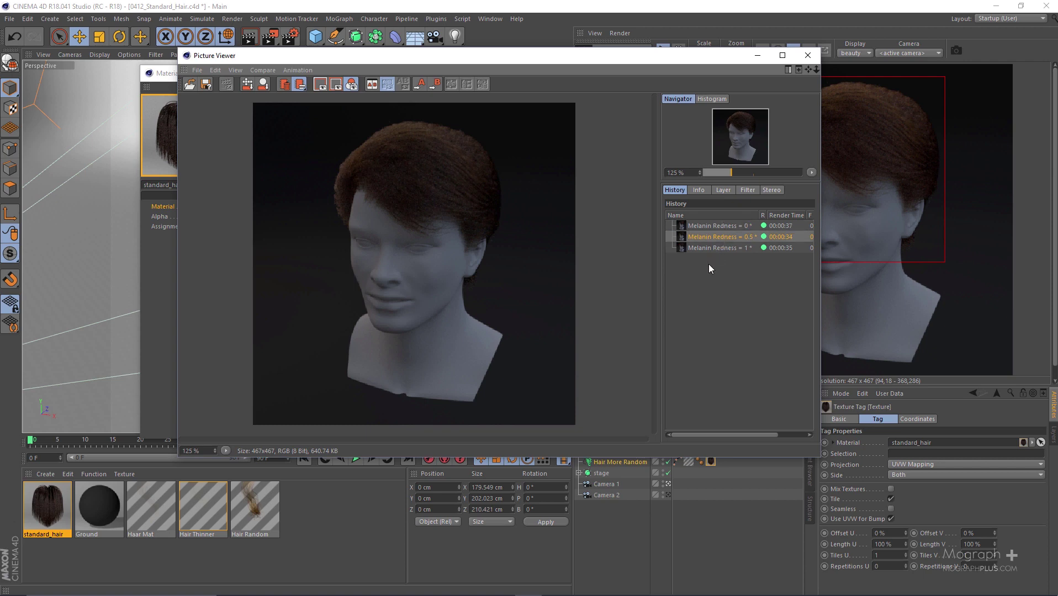
pyautogui.press('Down')
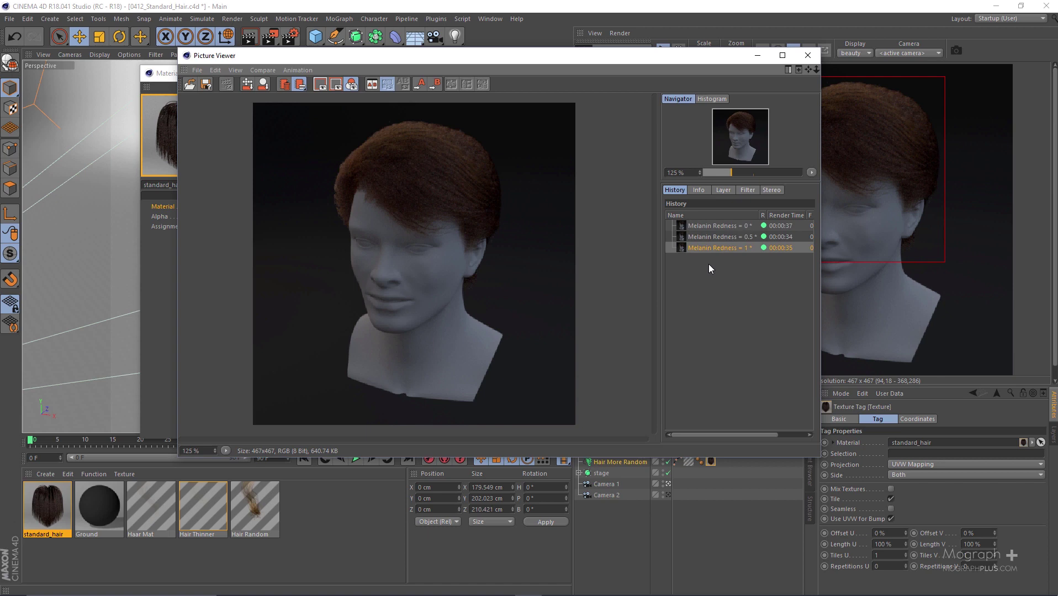
pyautogui.press('Up')
pyautogui.press('Up')
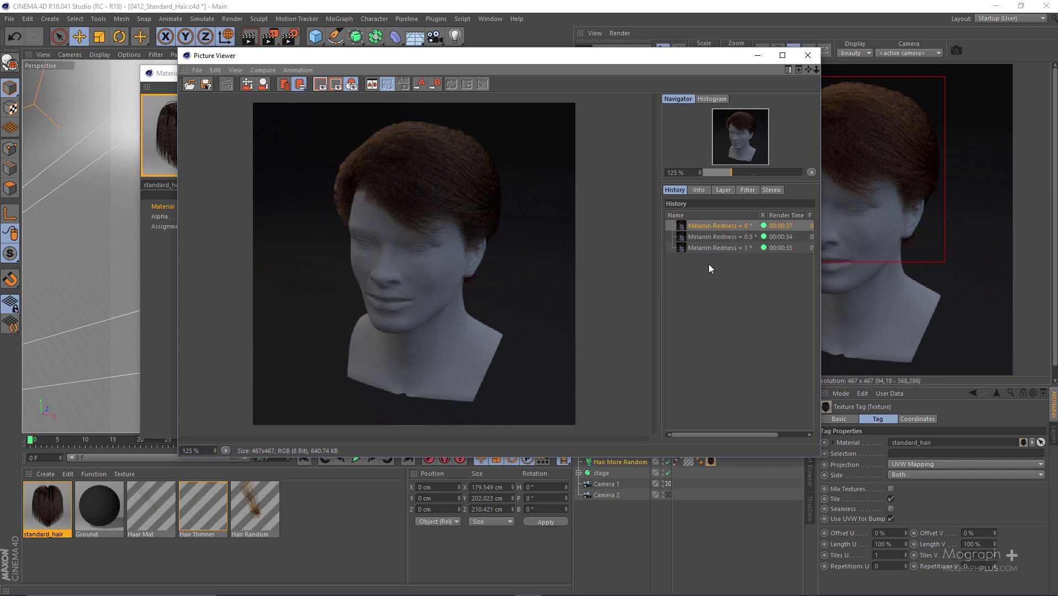
pyautogui.press('Down')
pyautogui.press('Down')
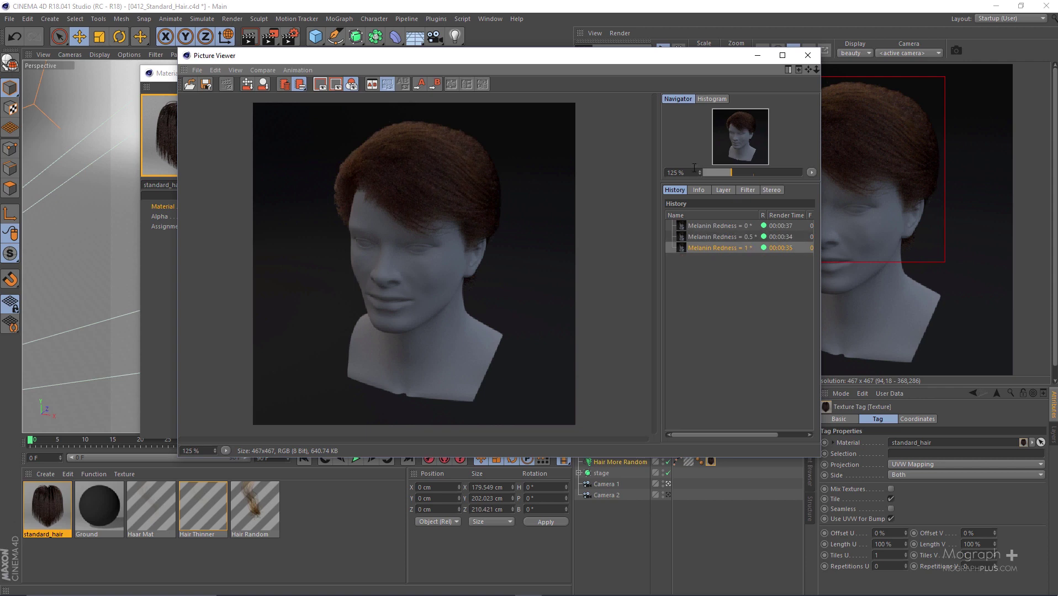
pyautogui.click(808, 55)
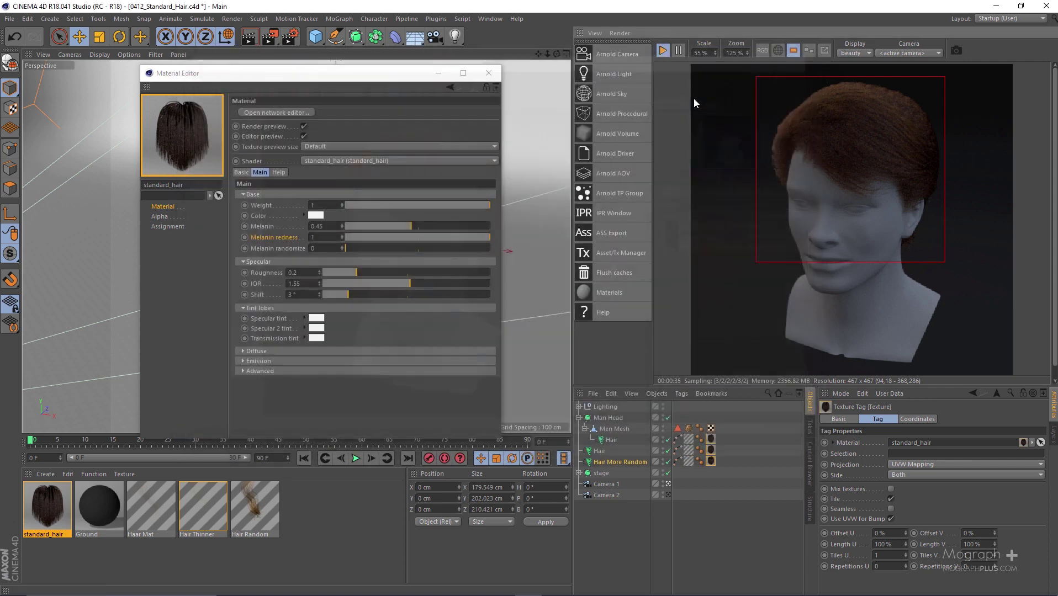
# Stop the IPR render and show the standard_hair preview in a separate window placed beside the Material Editor.
pyautogui.click(293, 242)
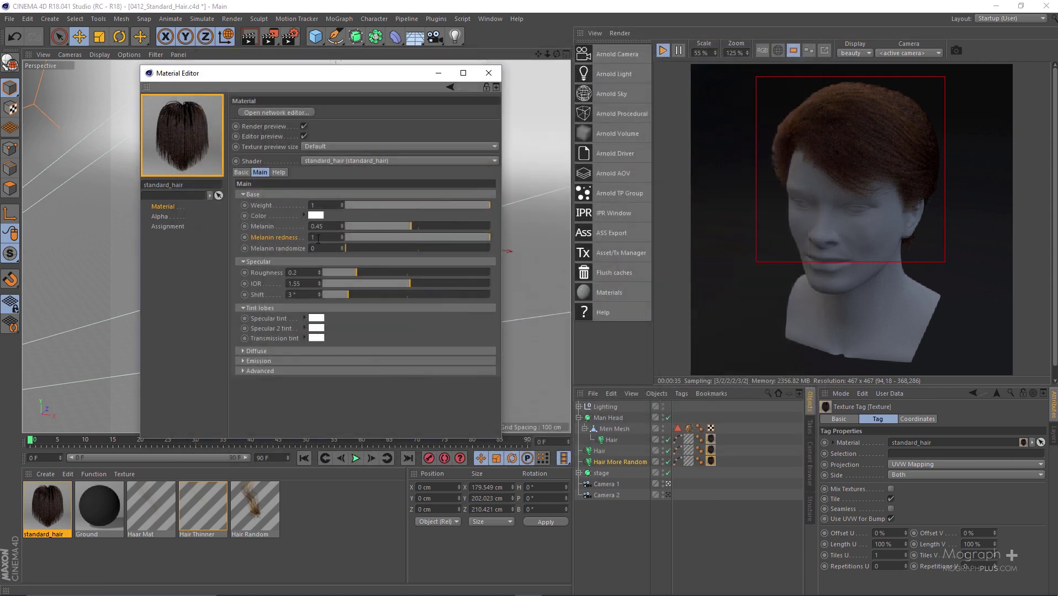
pyautogui.click(662, 51)
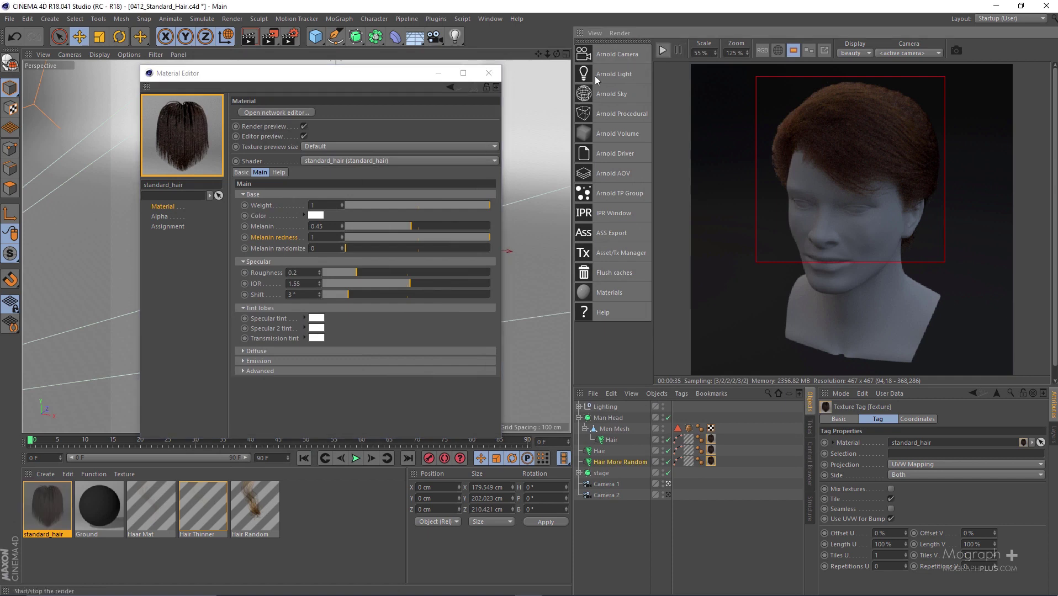
pyautogui.doubleClick(193, 120)
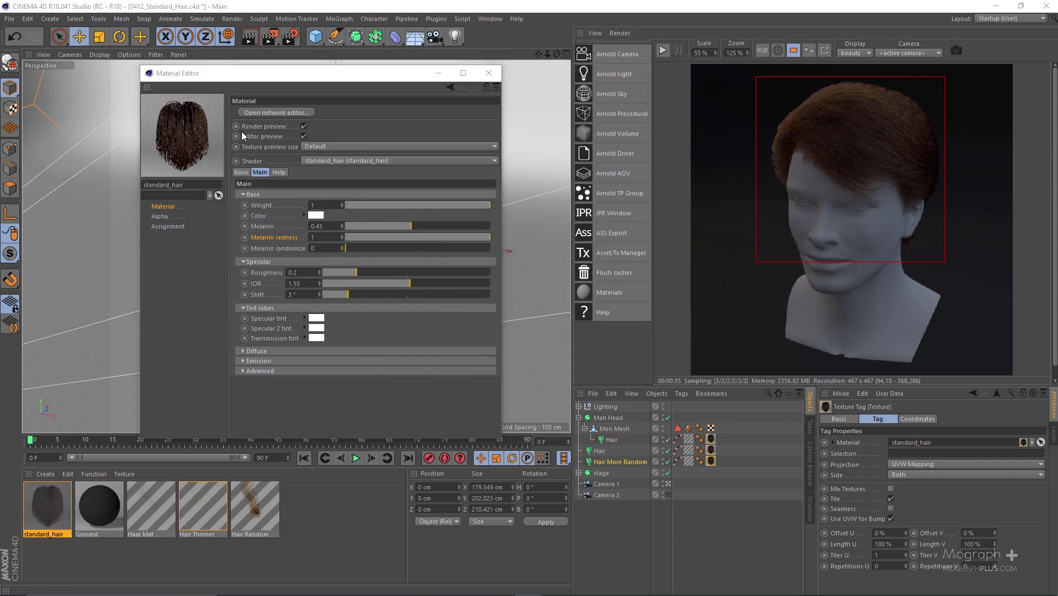
pyautogui.moveTo(749, 113); pyautogui.dragTo(729, 104)
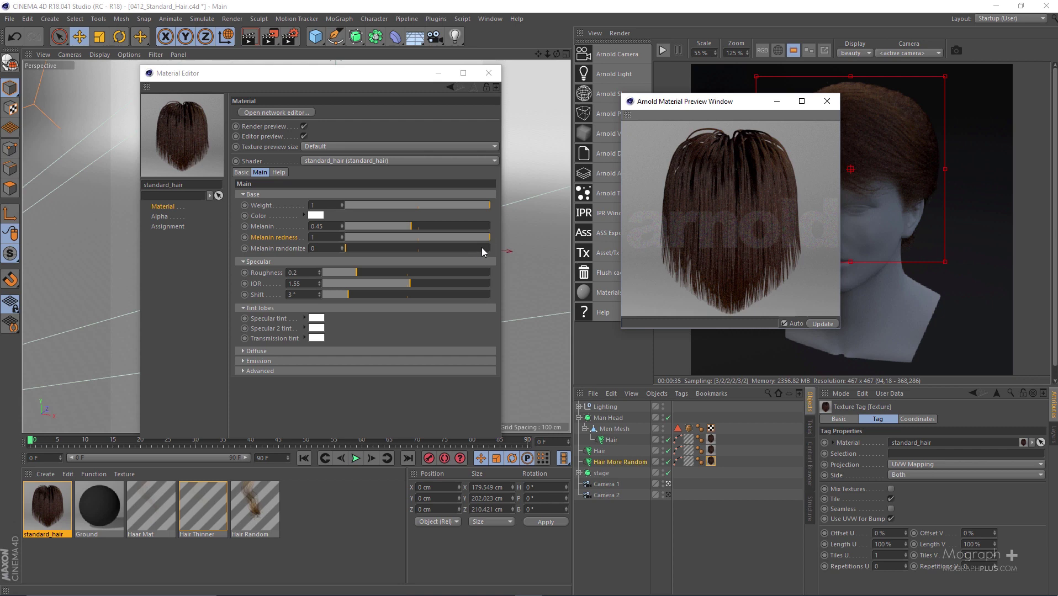
# Test a Melanin randomize of 1 on the standard_hair material and set it back to 0.
pyautogui.moveTo(482, 248); pyautogui.dragTo(541, 248)
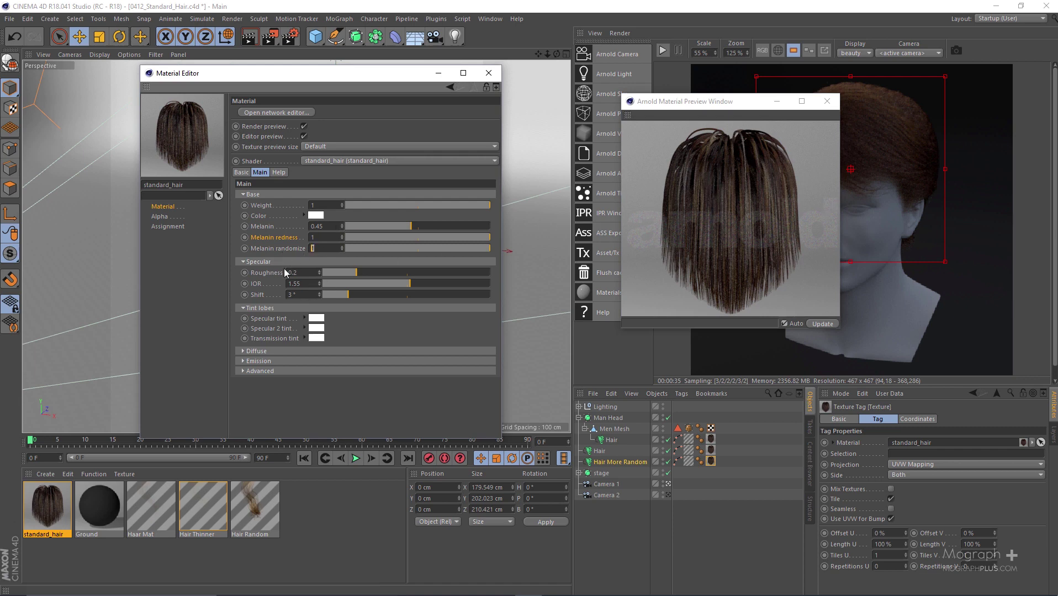
pyautogui.write('0')
pyautogui.press('Return')
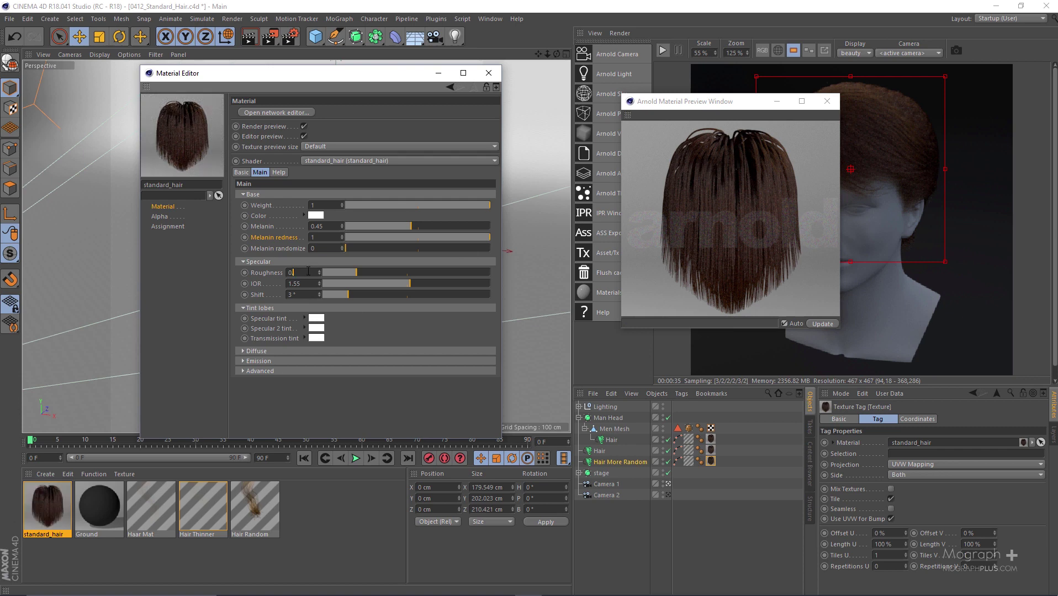
# Test specular Roughness values of 0.02 and 0.5 on the standard_hair material and set the Roughness back to 0.2.
pyautogui.write('.02')
pyautogui.press('Return')
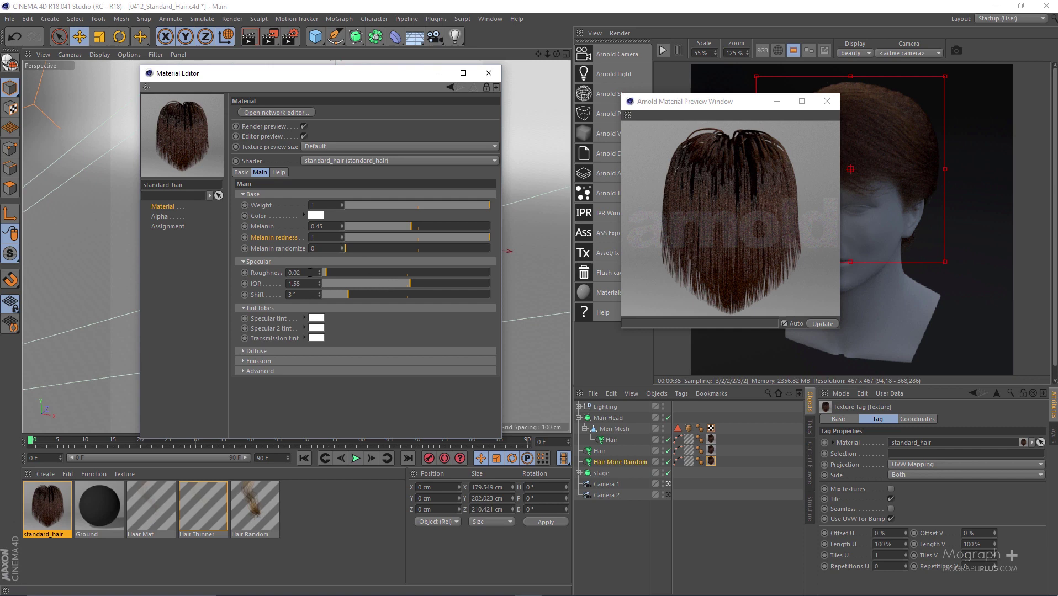
pyautogui.press('BackSpace')
pyautogui.press('BackSpace')
pyautogui.write('5')
pyautogui.press('Return')
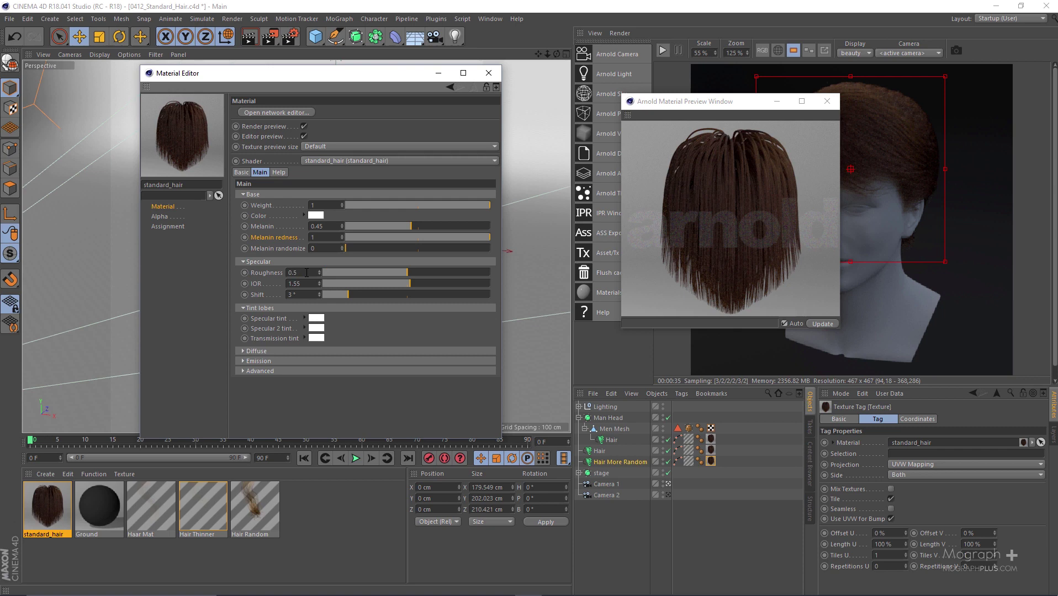
pyautogui.write('2')
pyautogui.press('Return')
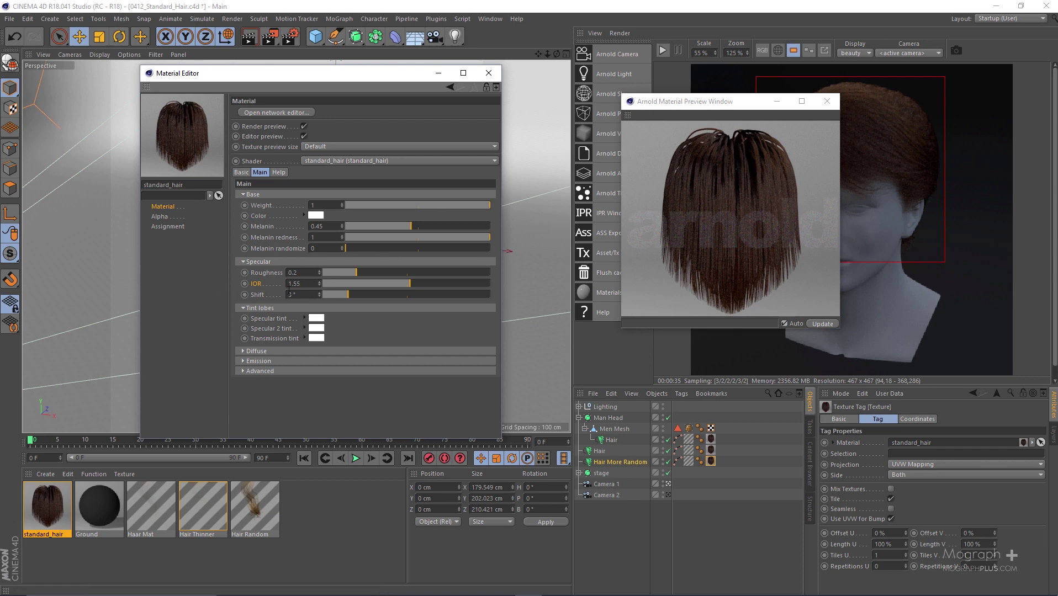
# Try a specular IOR of 1.1 on the standard_hair material.
pyautogui.press('BackSpace')
pyautogui.press('BackSpace')
pyautogui.press('Return')
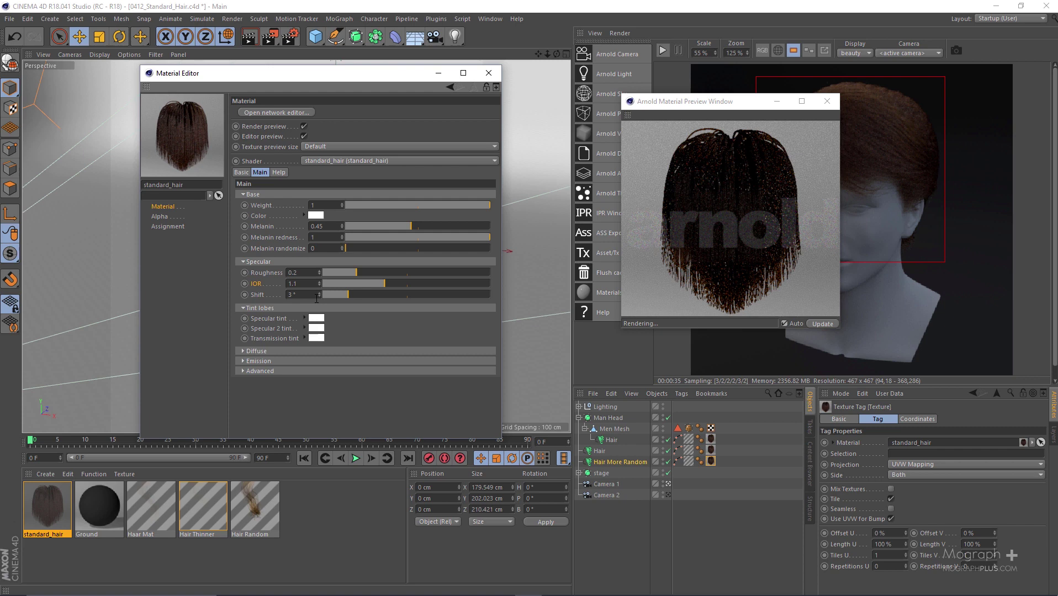
# Test a specular IOR of 2.5 on the standard_hair material, settling on an IOR of 2.
pyautogui.click(313, 284)
pyautogui.press('BackSpace')
pyautogui.press('BackSpace')
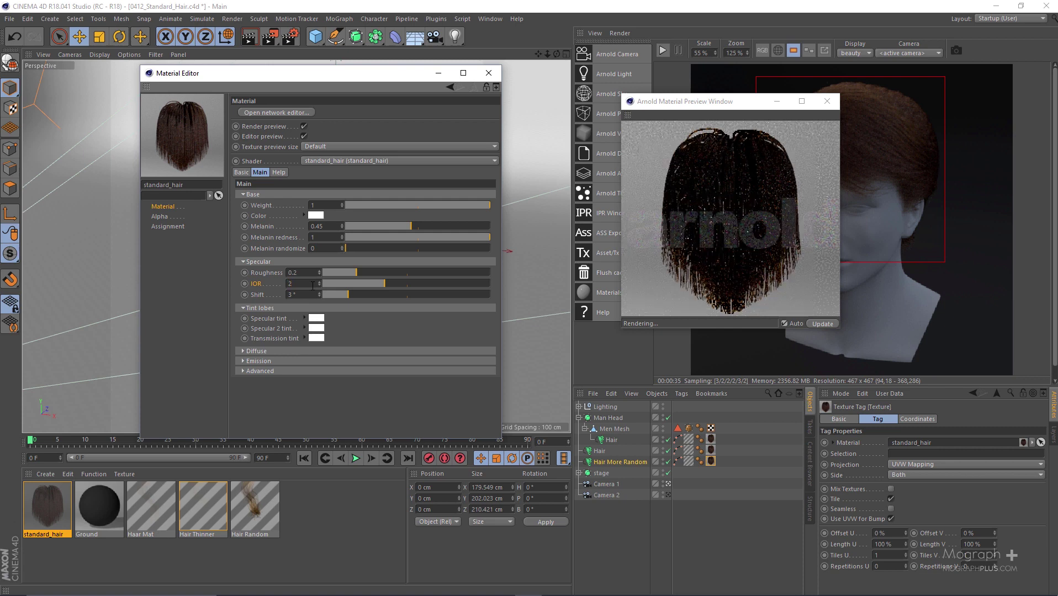
pyautogui.press('BackSpace')
pyautogui.write('2.5')
pyautogui.press('Return')
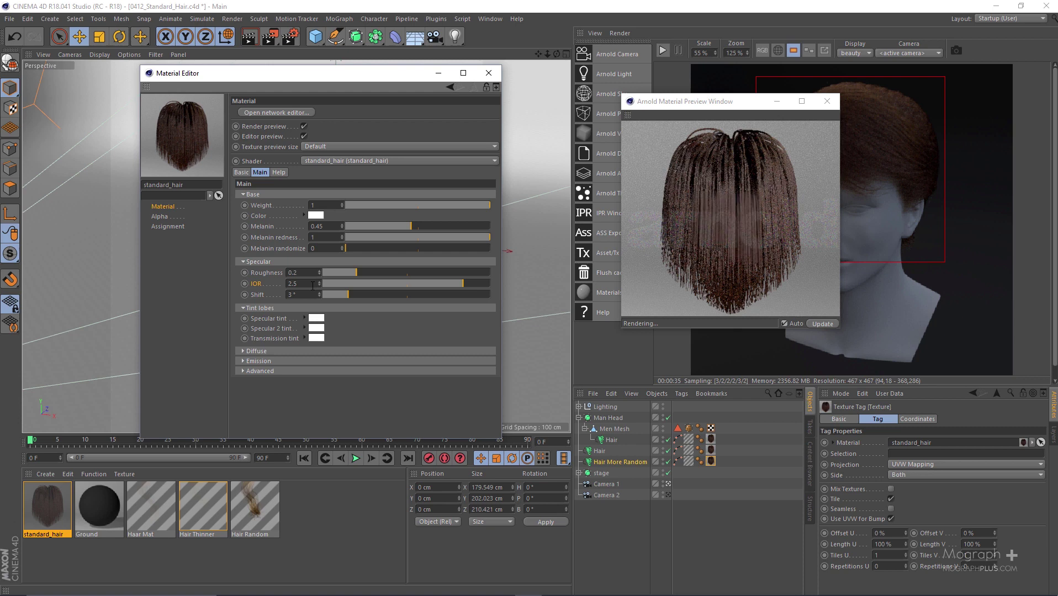
pyautogui.doubleClick(307, 284)
pyautogui.write('2')
pyautogui.press('Return')
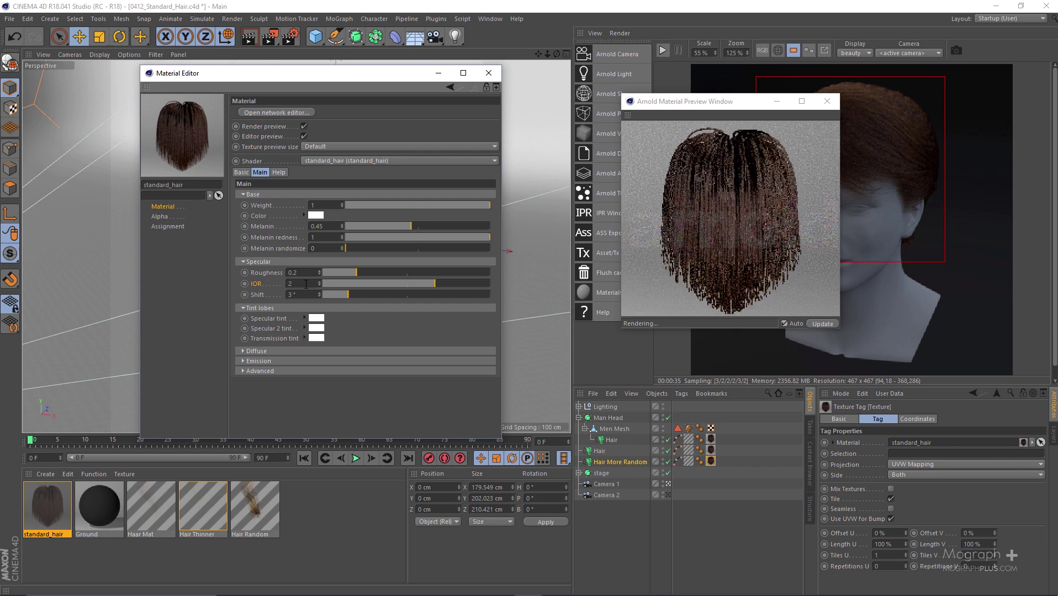
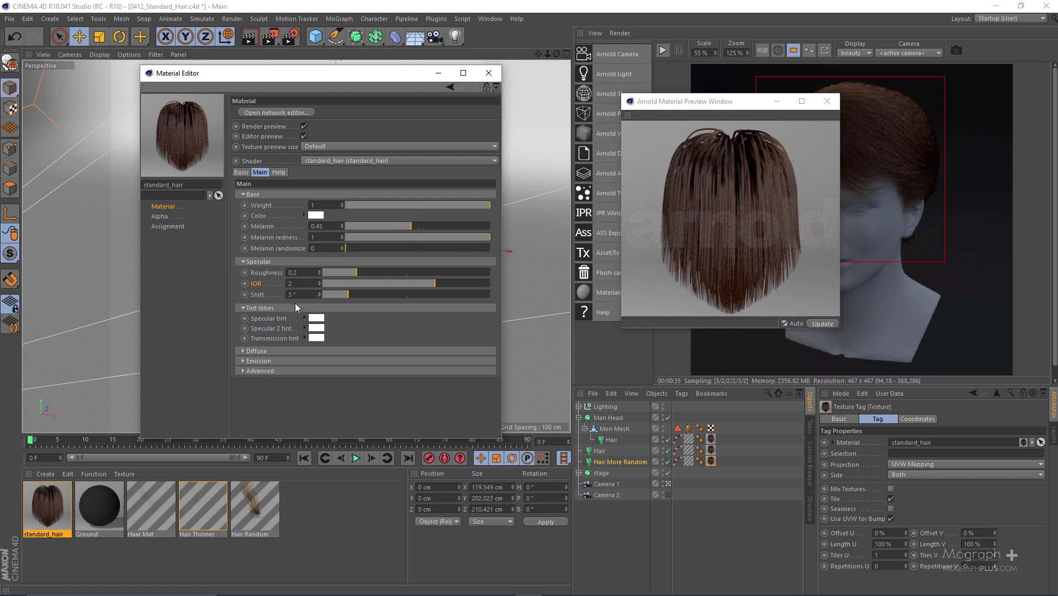
# Test a specular Shift of 15° on the standard_hair material and set the Shift back to 3°.
pyautogui.click(310, 293)
pyautogui.write('15')
pyautogui.press('Return')
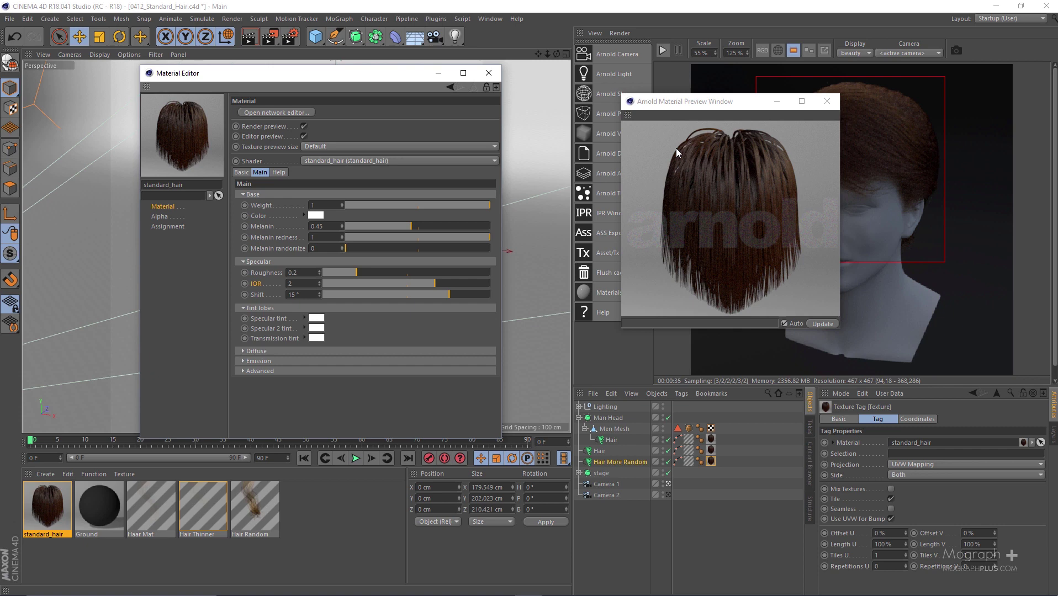
pyautogui.click(305, 293)
pyautogui.write('3')
pyautogui.press('Return')
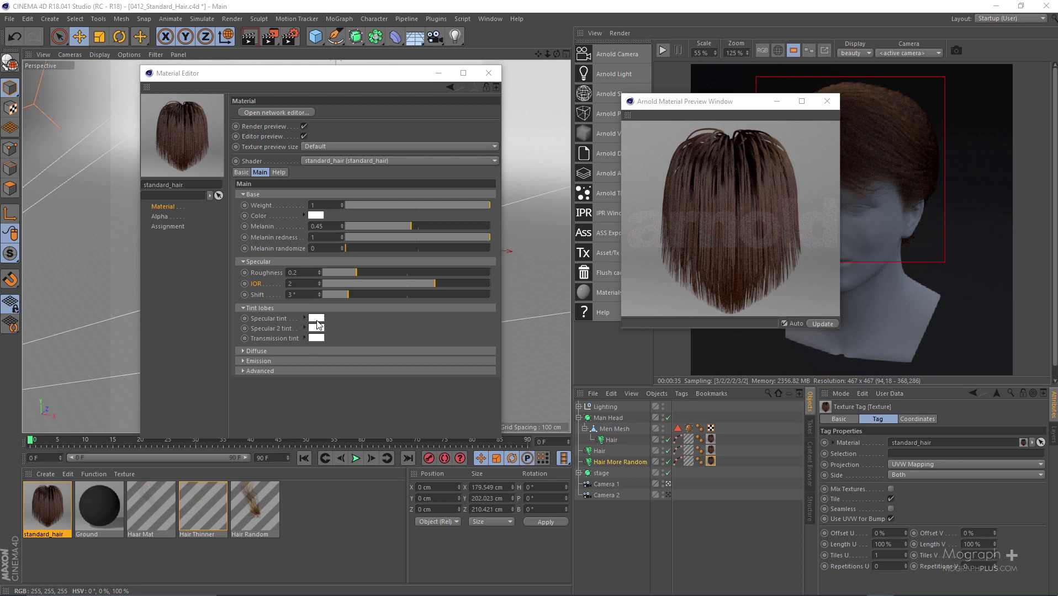
# Test Diffuse weights of 0.1 and 0.16 on the standard_hair material and set the weight back to 0.
pyautogui.moveTo(318, 325)
pyautogui.click(292, 352)
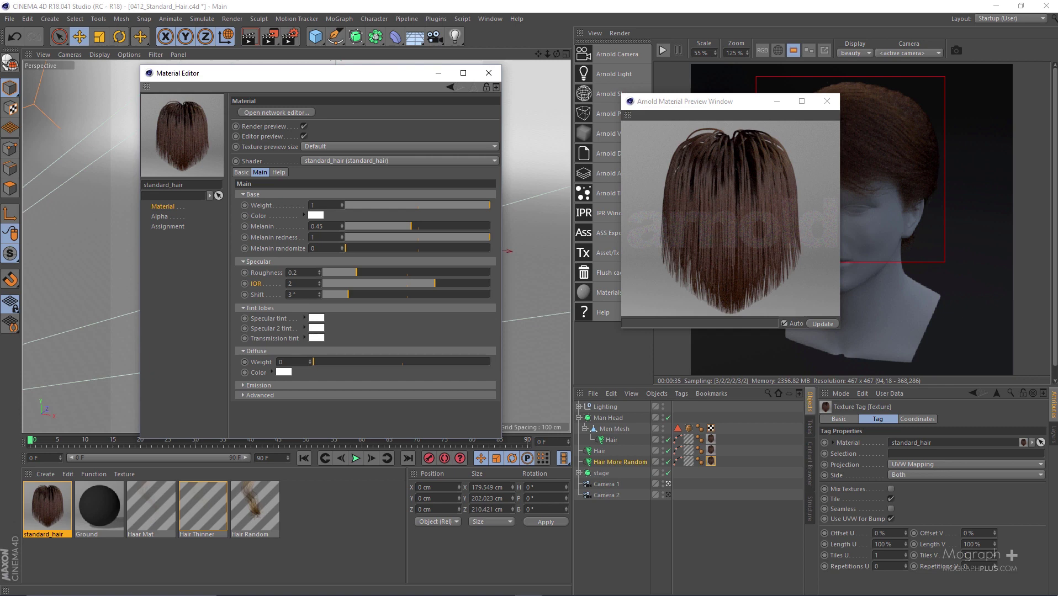
pyautogui.click(886, 187)
pyautogui.press('Return')
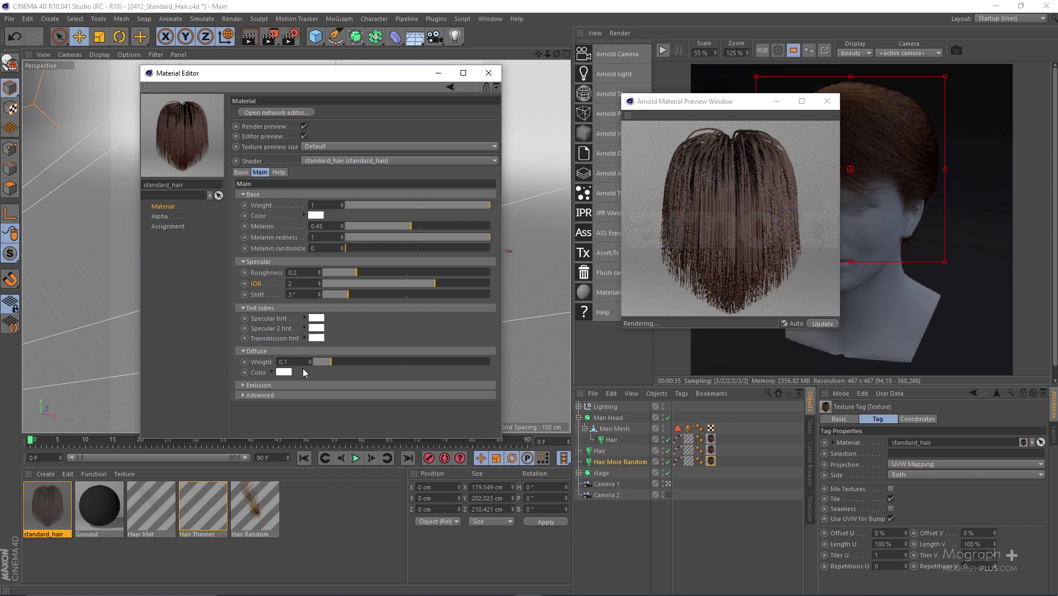
pyautogui.moveTo(349, 359); pyautogui.dragTo(356, 361)
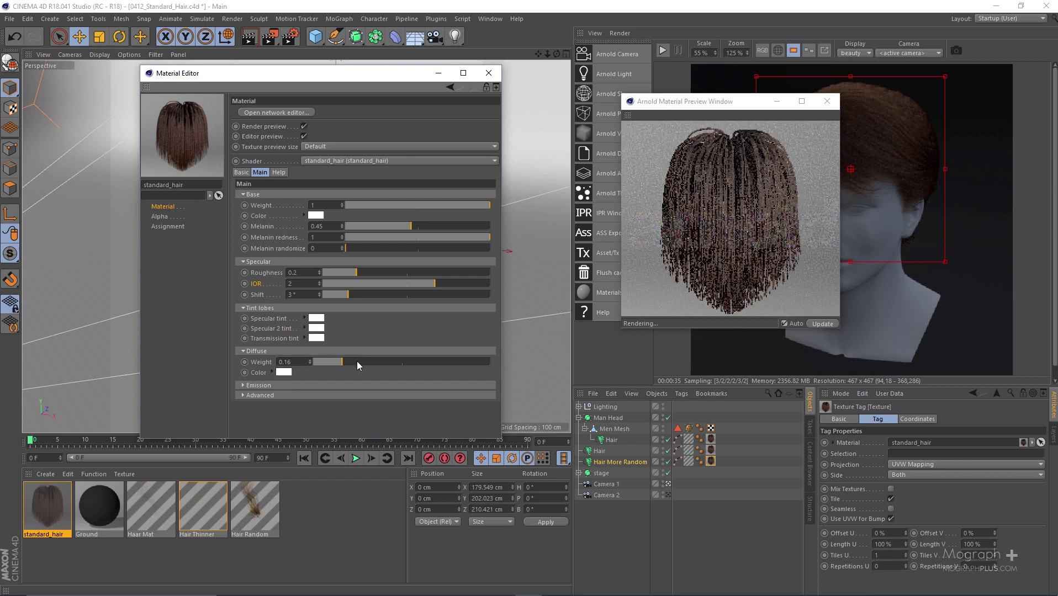
pyautogui.moveTo(330, 360); pyautogui.dragTo(244, 349)
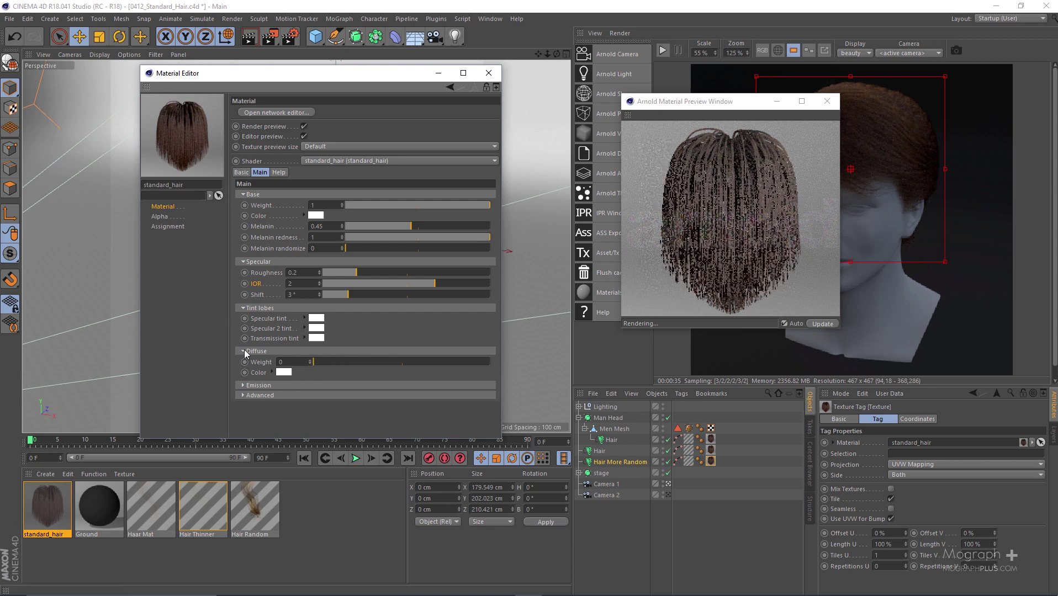
# Test a higher Emission weight on the standard_hair material and set it back to 0.
pyautogui.click(271, 382)
pyautogui.moveTo(332, 396); pyautogui.dragTo(446, 396)
pyautogui.moveTo(328, 398); pyautogui.dragTo(308, 401)
# Test a light grey Opacity with a brightness value of 77% in the standard_hair material's Advanced settings.
pyautogui.click(258, 420)
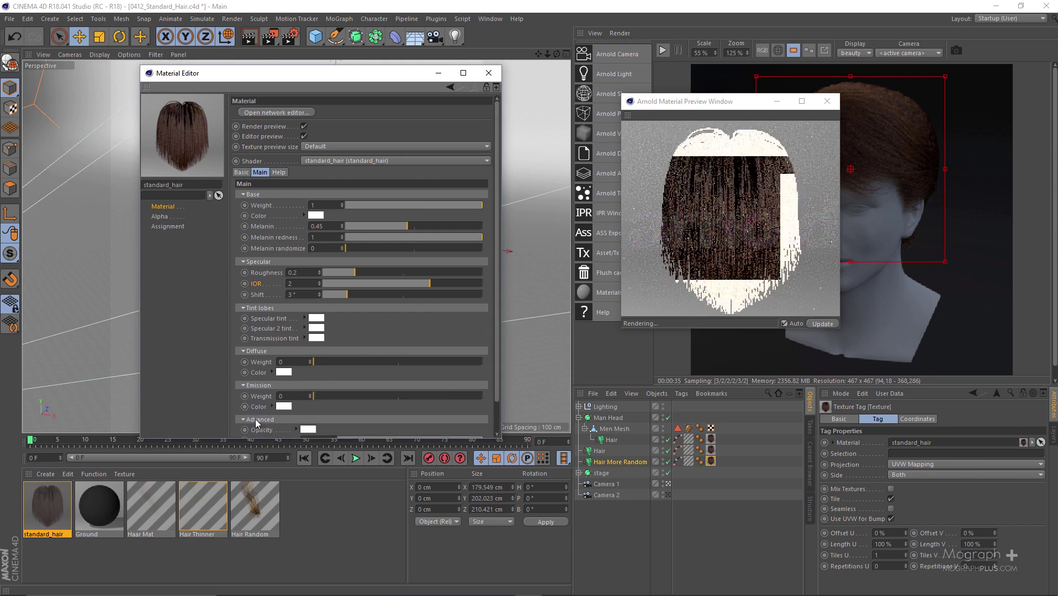
pyautogui.scroll(-2, 255, 212)
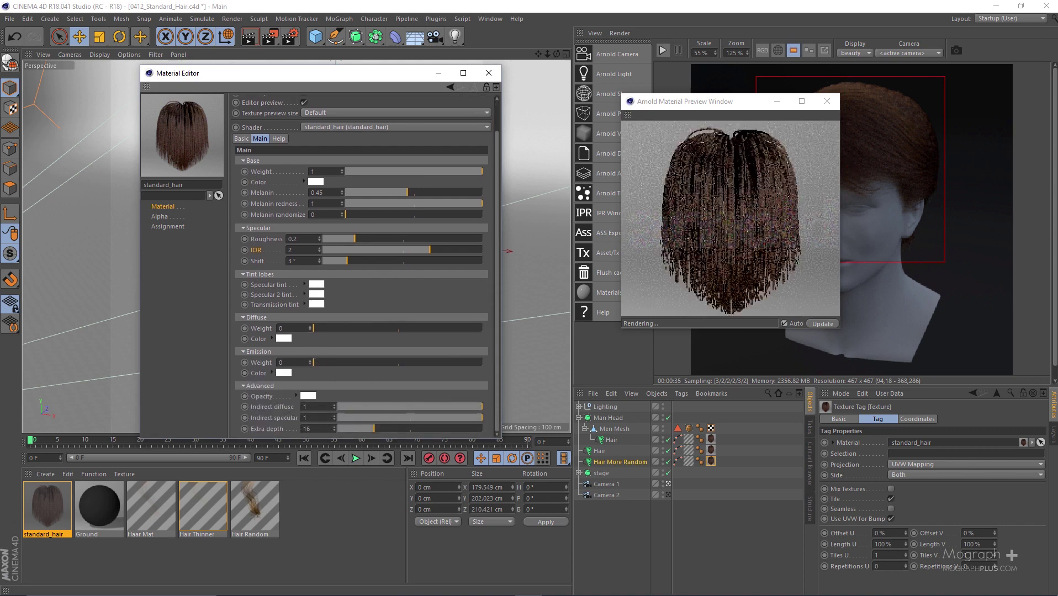
pyautogui.click(260, 397)
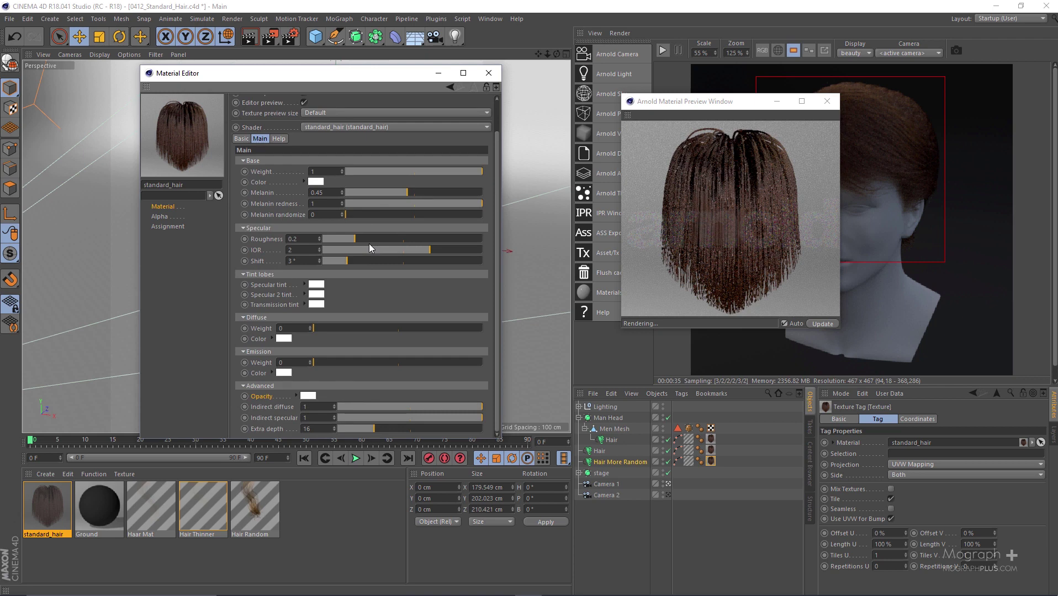
pyautogui.click(307, 396)
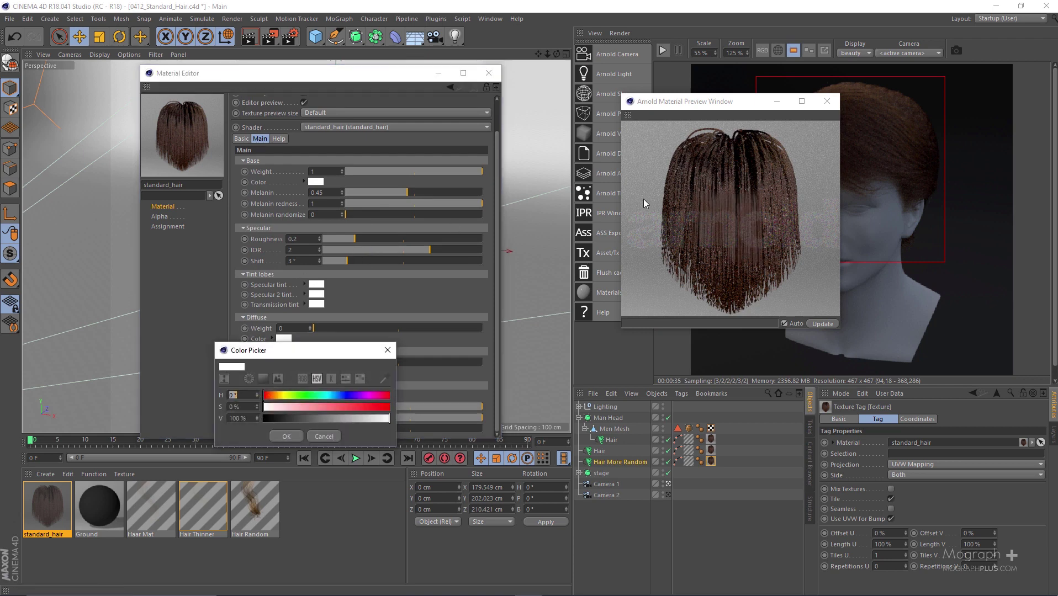
pyautogui.moveTo(328, 359); pyautogui.dragTo(414, 271)
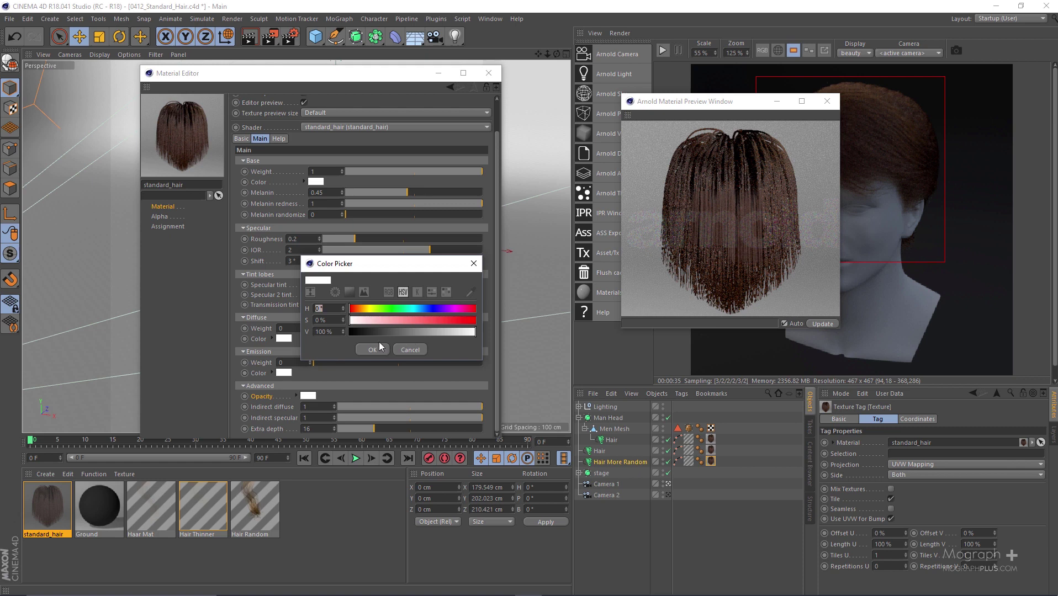
pyautogui.click(447, 331)
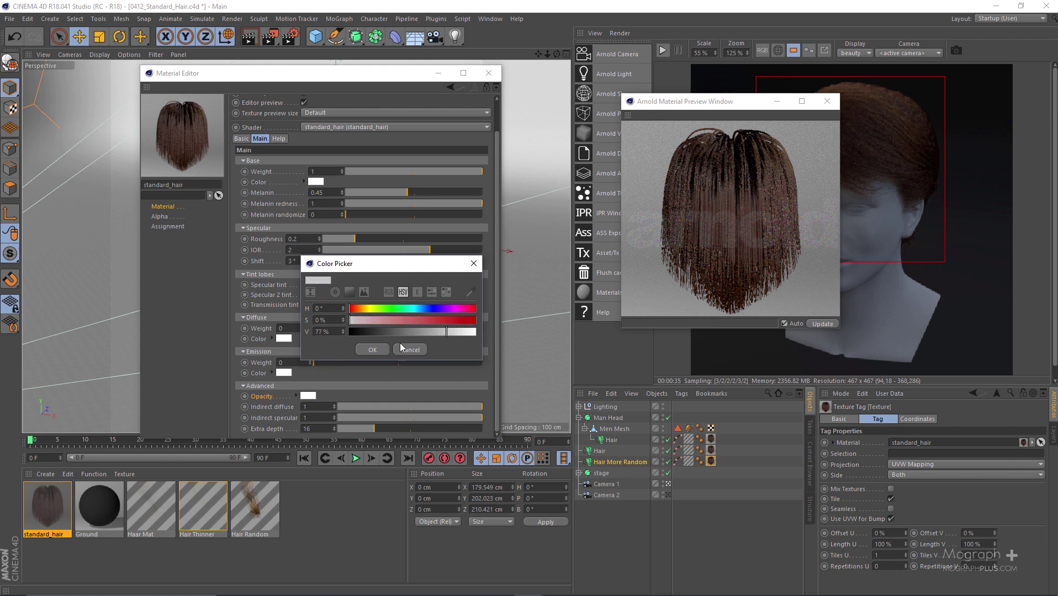
pyautogui.click(364, 353)
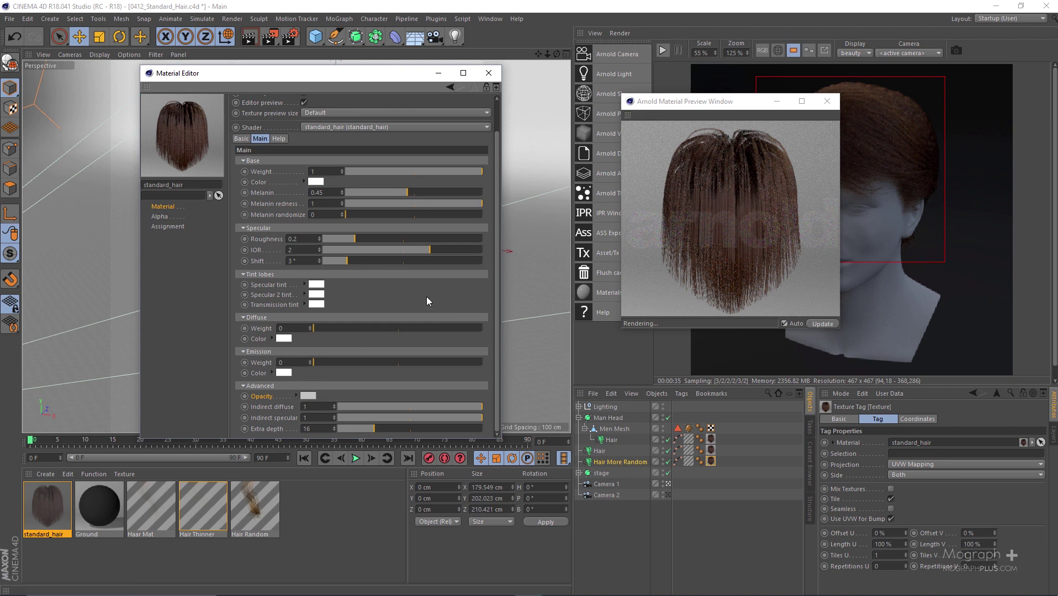
# Close the separate material preview and restore the Advanced settings to an Opacity brightness of 100% and an Indirect specular of 1.
pyautogui.moveTo(731, 106); pyautogui.dragTo(618, 112)
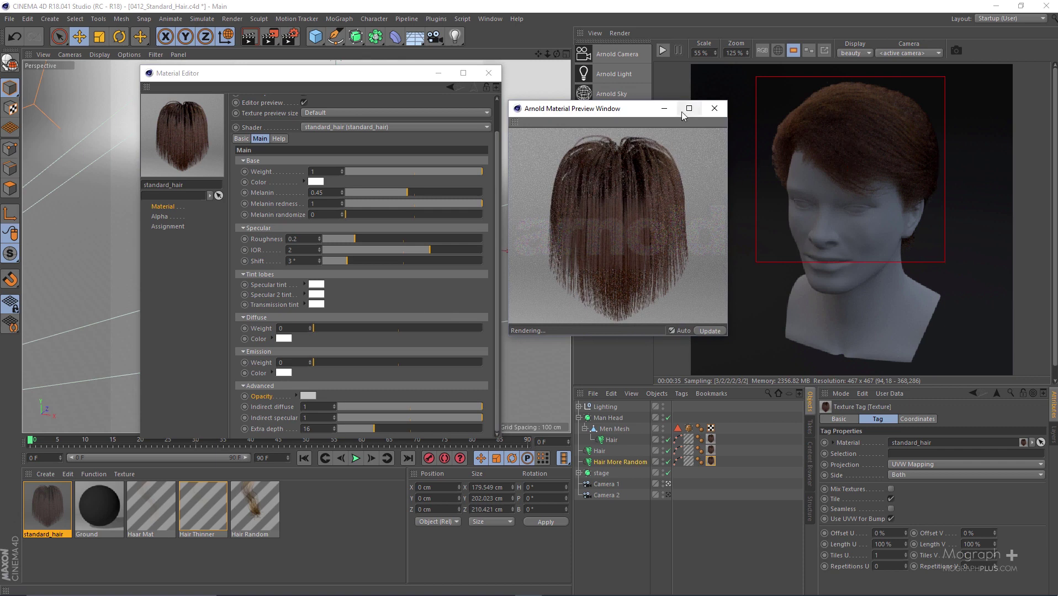
pyautogui.click(714, 108)
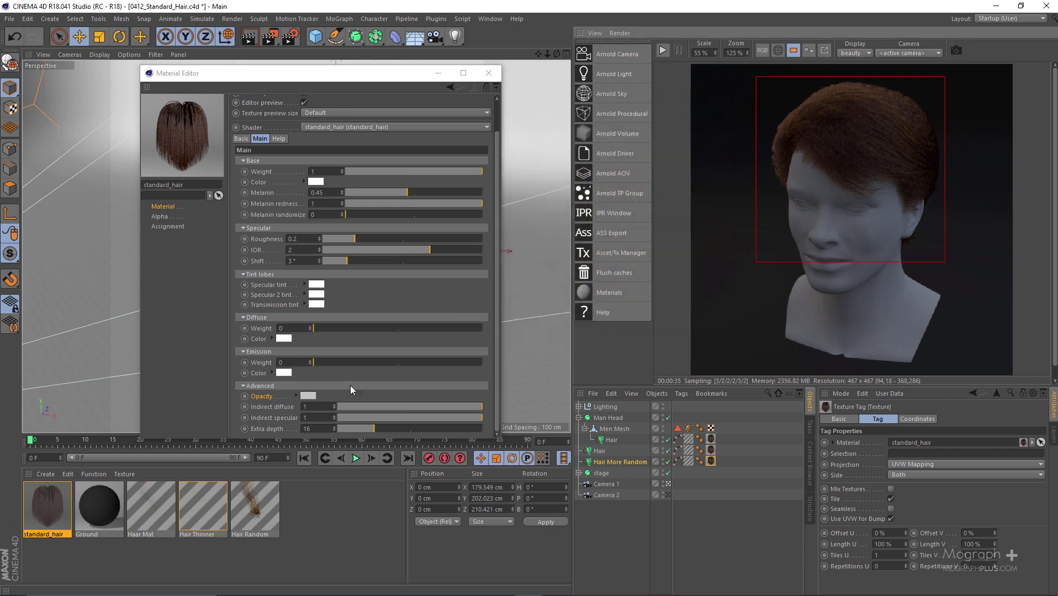
pyautogui.click(314, 397)
pyautogui.click(314, 396)
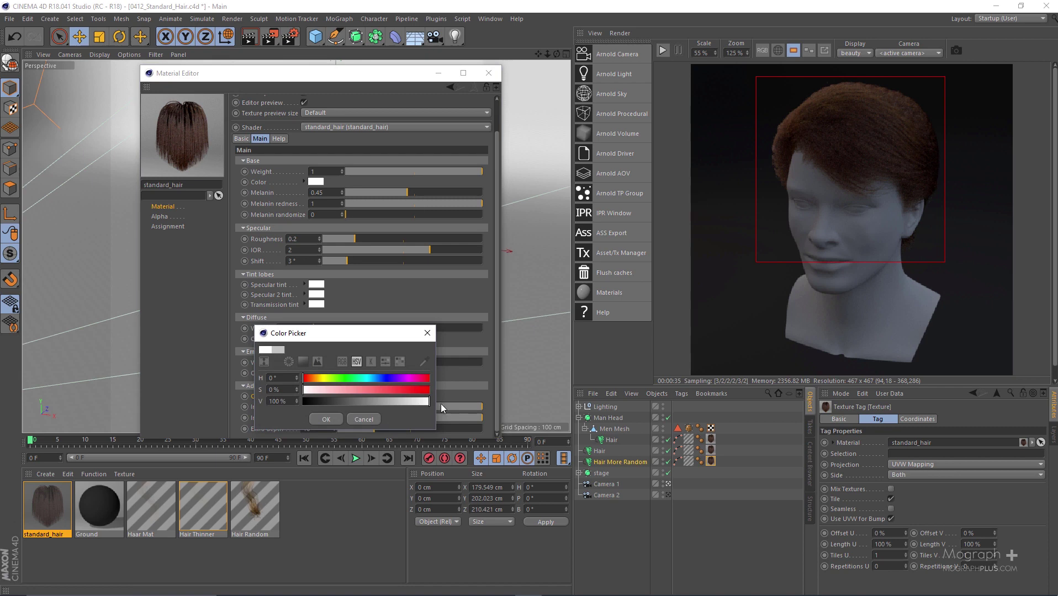
pyautogui.click(326, 419)
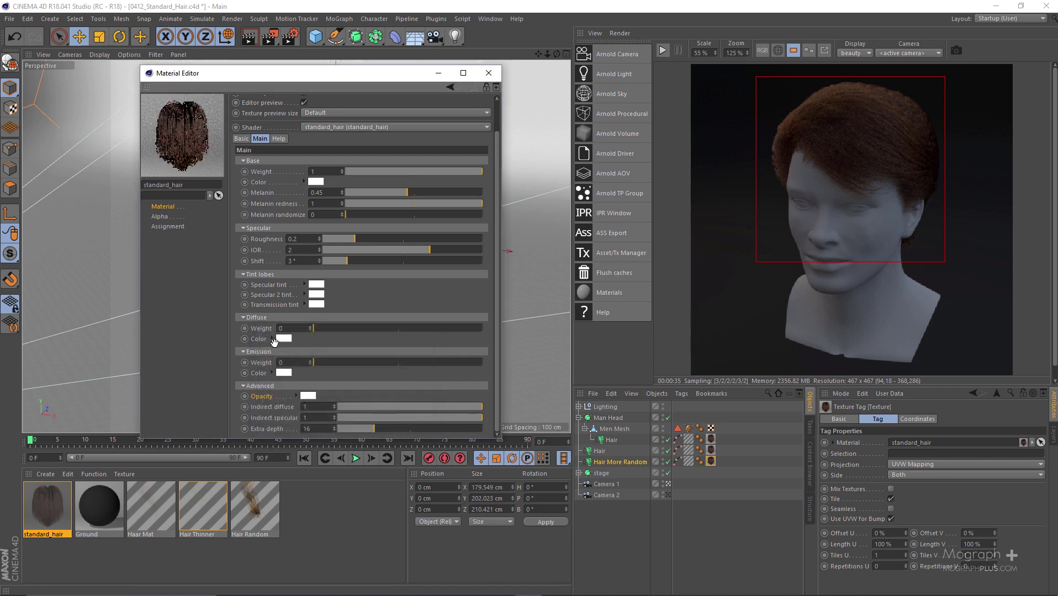
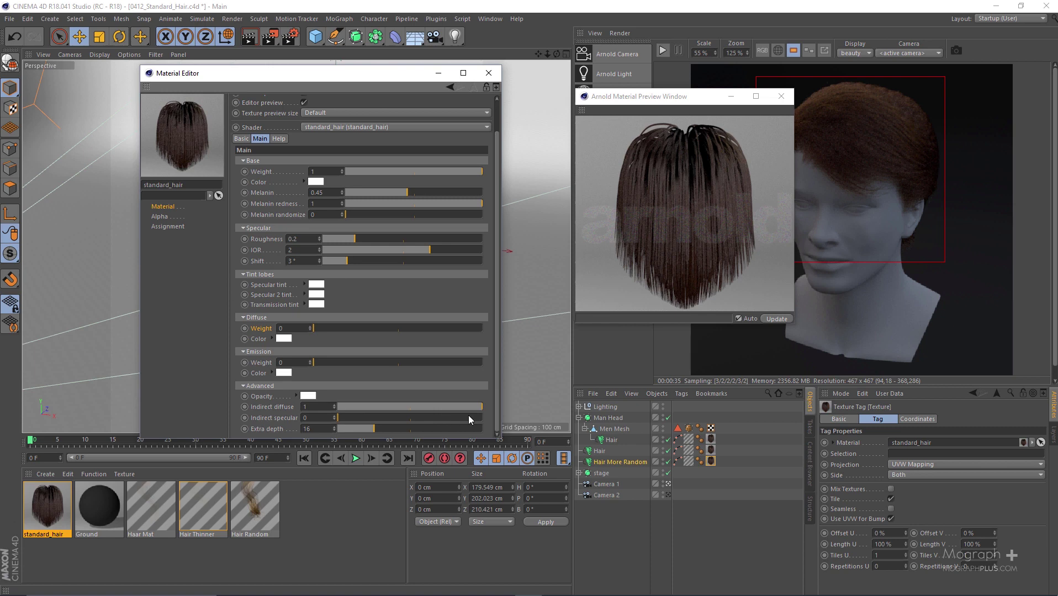
pyautogui.moveTo(472, 422); pyautogui.dragTo(519, 421)
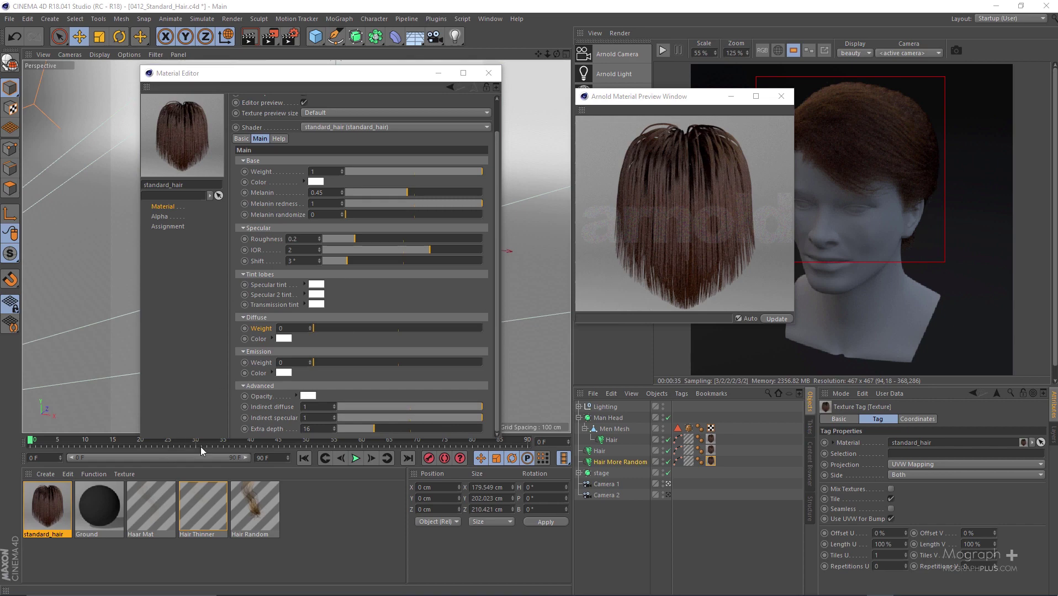
# Check the Arnold Renderer's Ray depth options in the render settings.
pyautogui.click(290, 36)
pyautogui.click(104, 77)
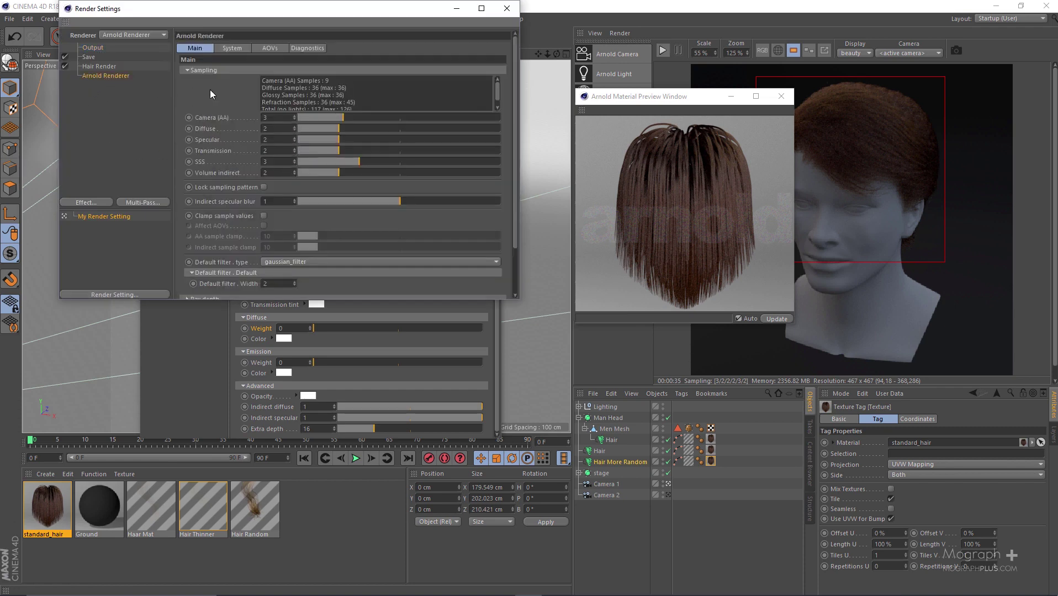
pyautogui.scroll(-3, 210, 199)
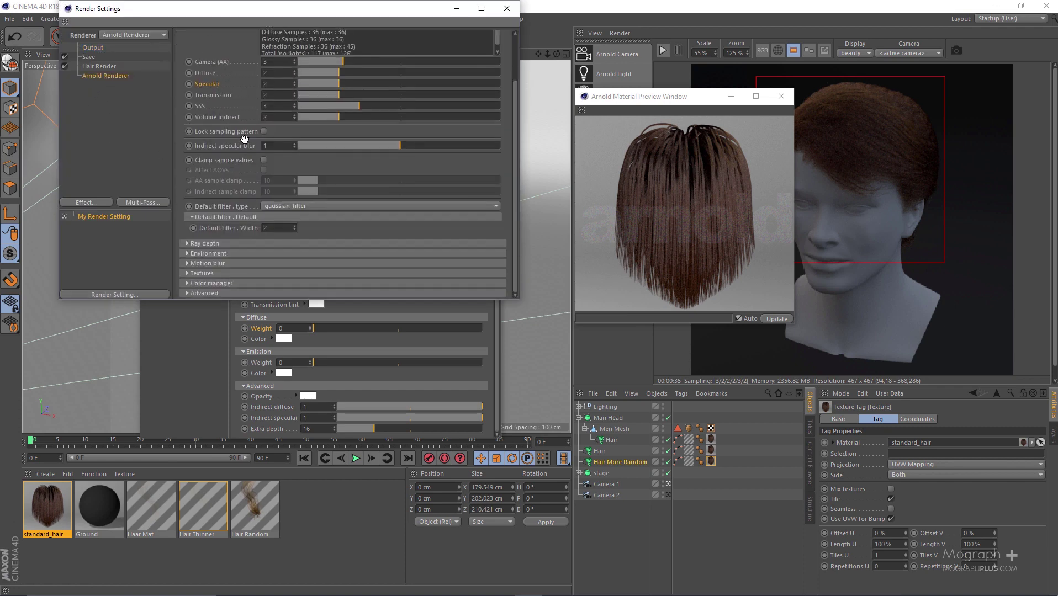
pyautogui.click(236, 244)
pyautogui.click(211, 280)
pyautogui.click(510, 15)
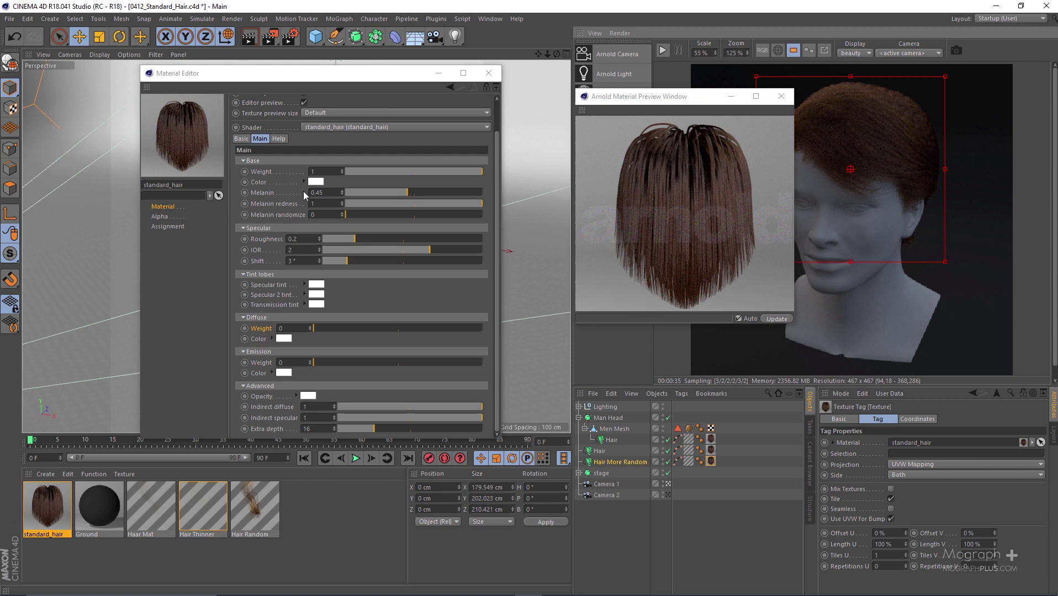
# Set the Melanin of the standard_hair material to 0.17.
pyautogui.click(367, 191)
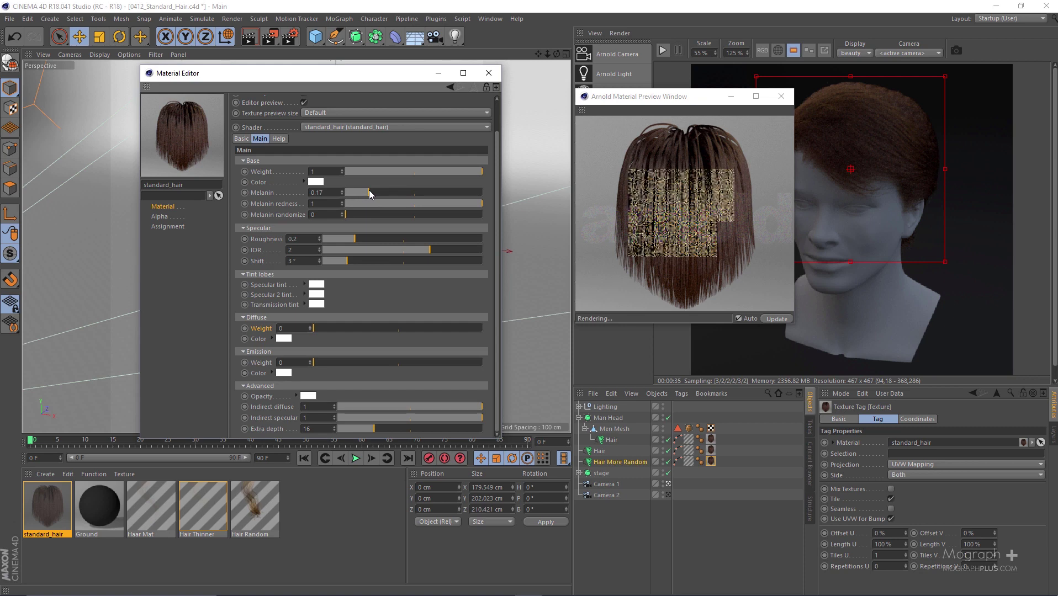
pyautogui.click(645, 164)
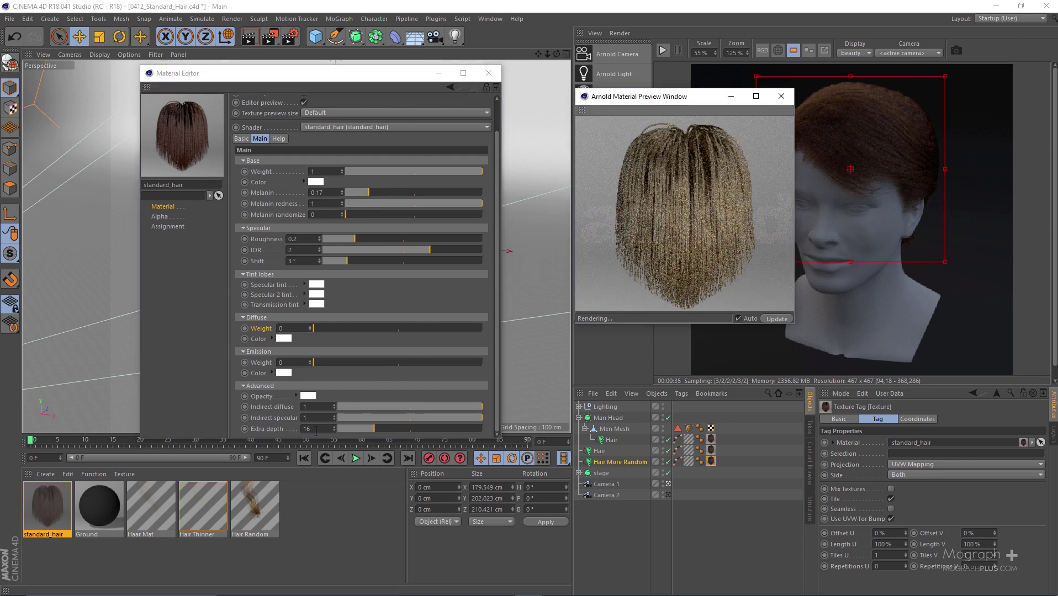
pyautogui.click(271, 423)
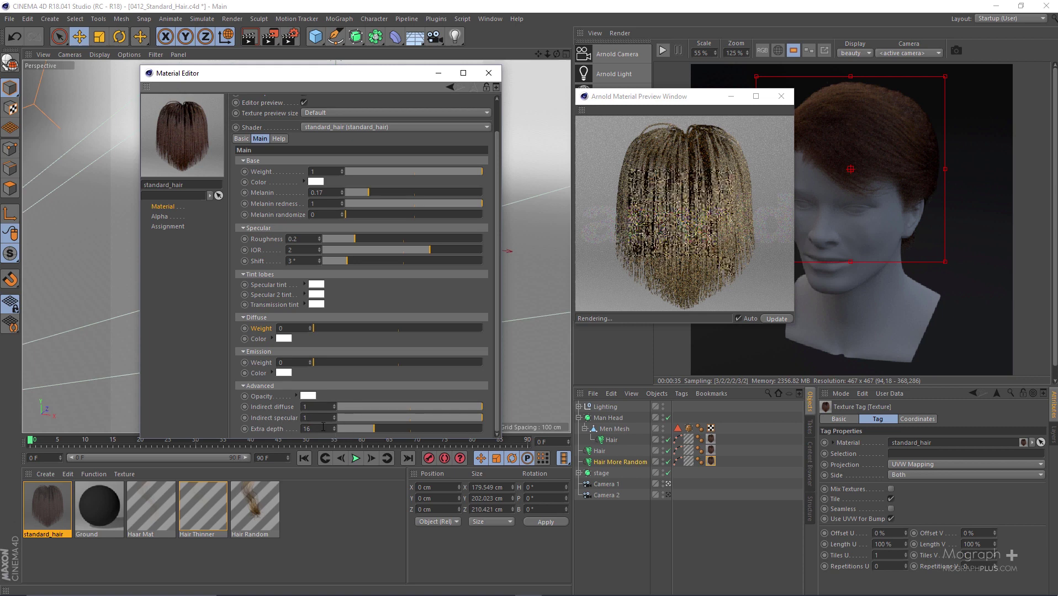
# Test an Extra depth of 1 on the standard_hair material and set it back to 16.
pyautogui.doubleClick(320, 428)
pyautogui.write('1')
pyautogui.press('Return')
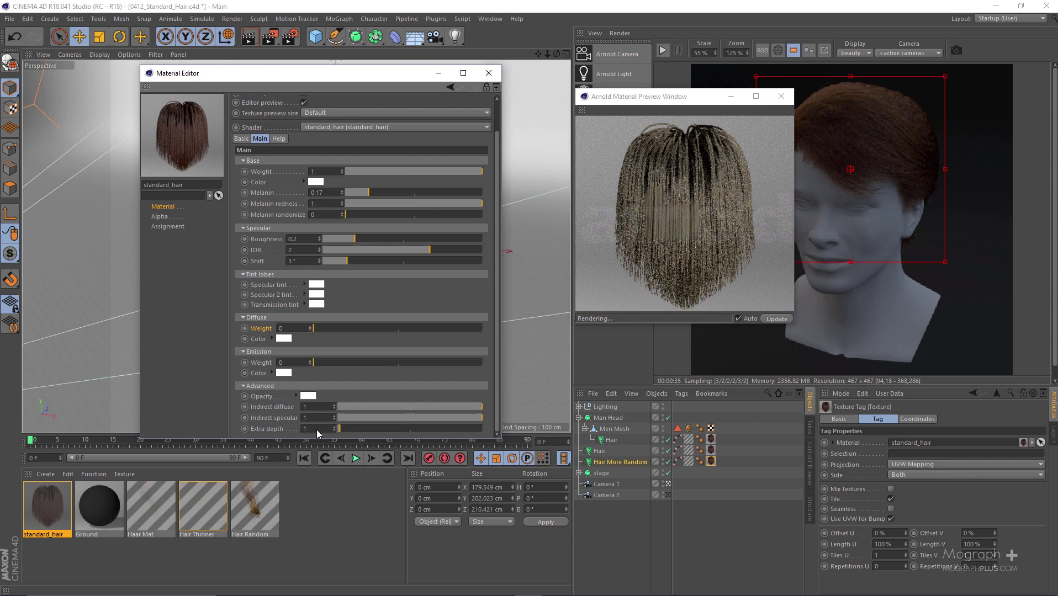
pyautogui.doubleClick(319, 429)
pyautogui.write('16')
pyautogui.press('Return')
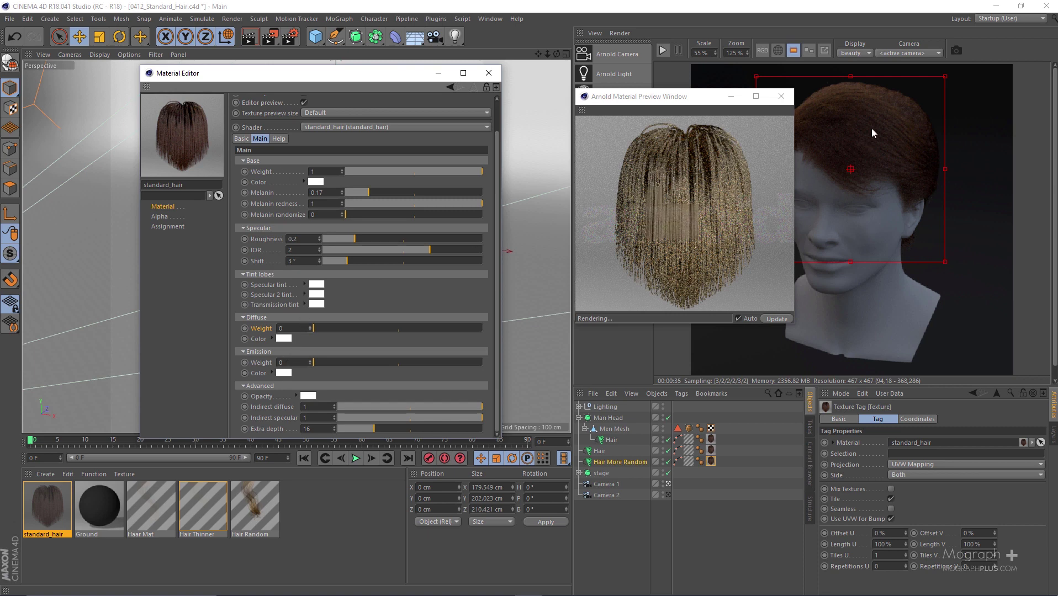
# Move the material preview window off the rendered head and inspect the hair render up close.
pyautogui.moveTo(719, 97); pyautogui.dragTo(489, 118)
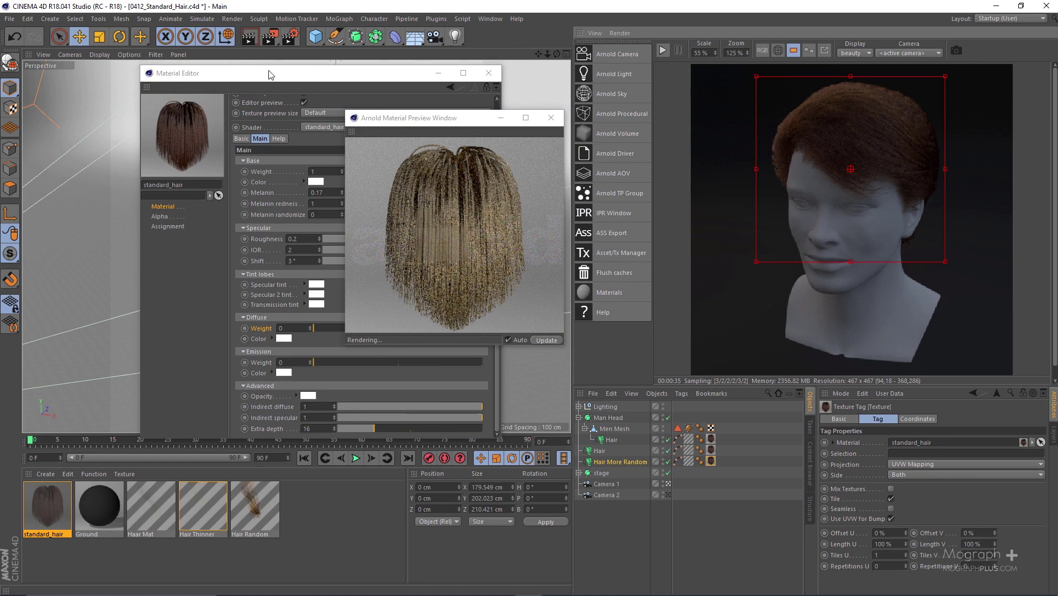
pyautogui.scroll(1, 880, 177)
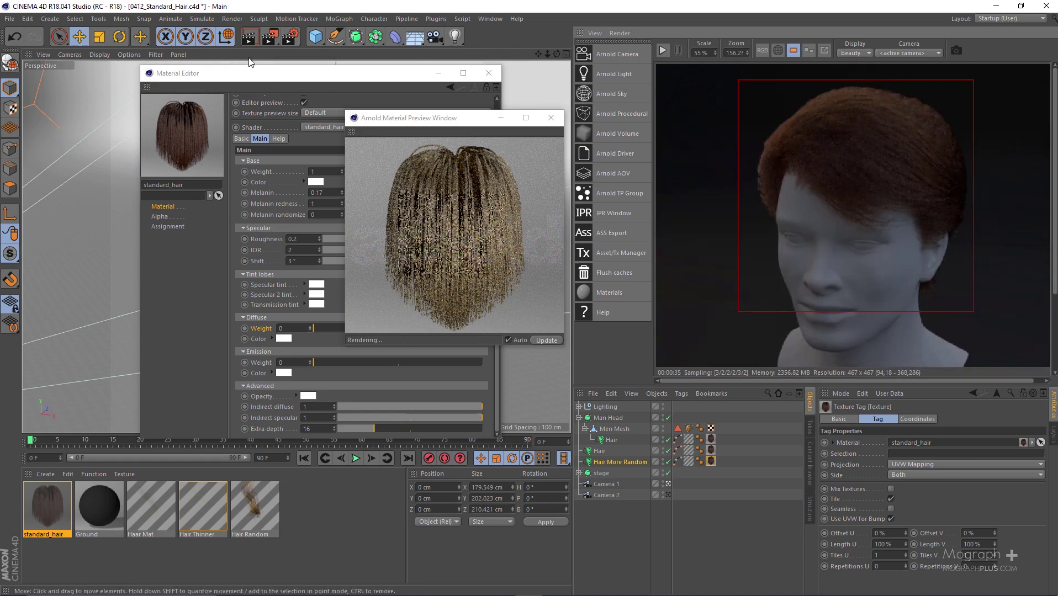
pyautogui.hotkey('ctrl', 'b')
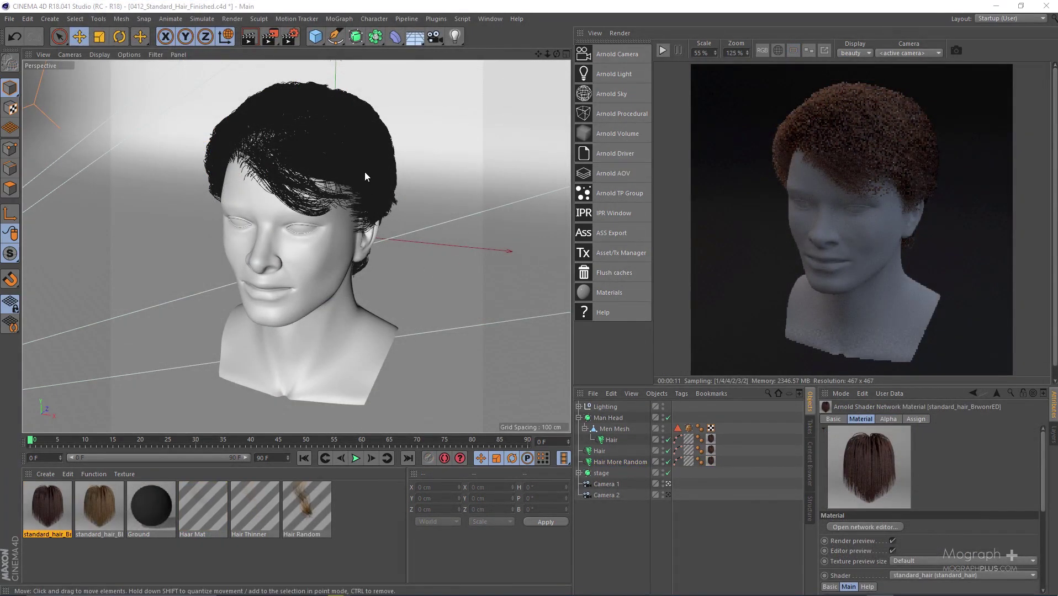
# Show the Arnold Renderer's sampling settings of the finished hair scene in the render settings.
pyautogui.click(289, 39)
pyautogui.moveTo(272, 18); pyautogui.dragTo(483, 89)
pyautogui.click(320, 147)
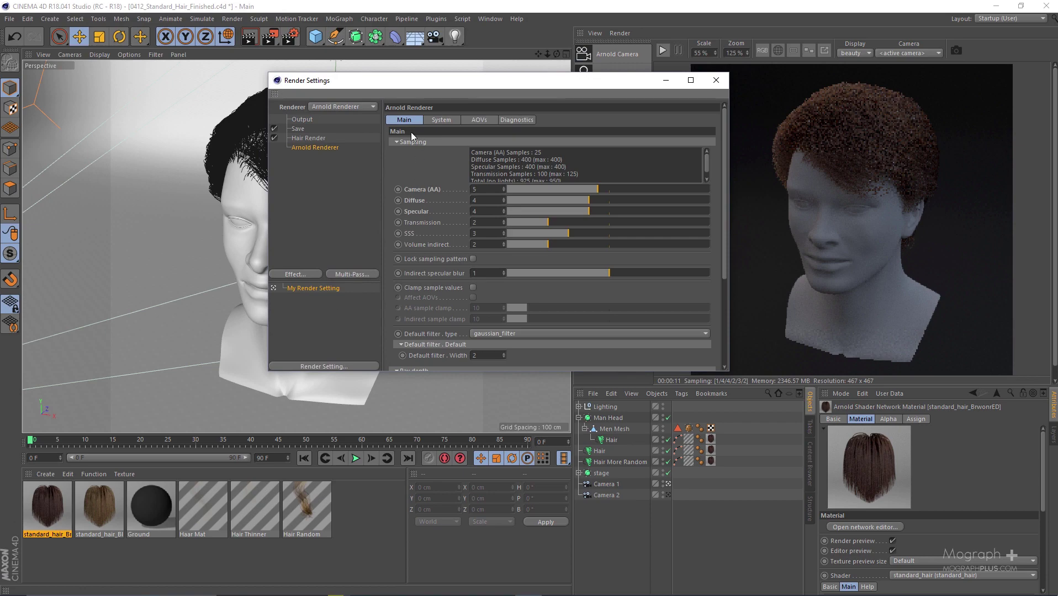
# Close the render settings and show the blonde hair render full-screen in the Picture Viewer.
pyautogui.click(432, 142)
pyautogui.click(716, 80)
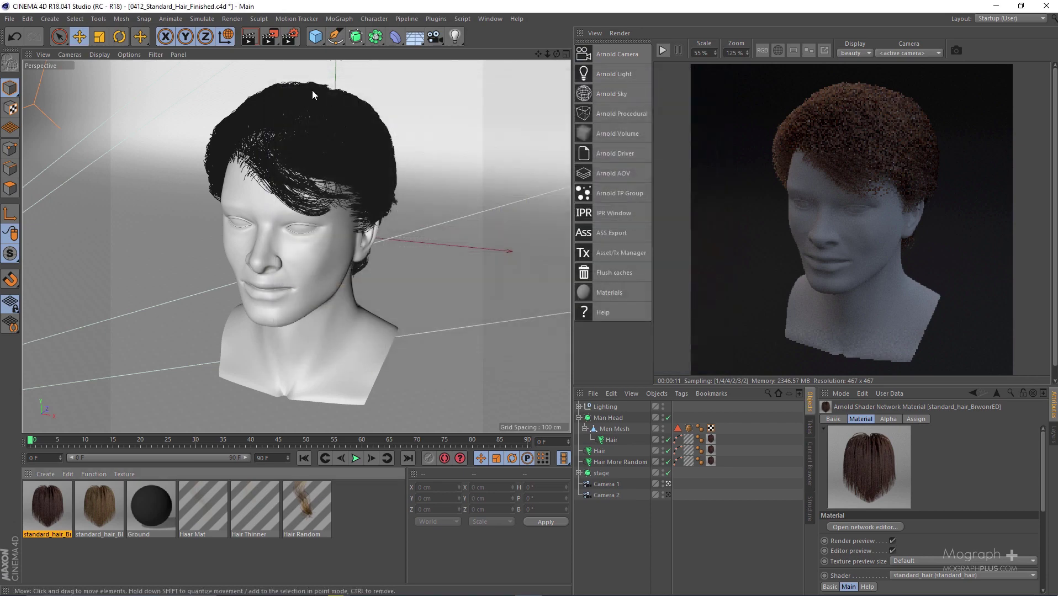
pyautogui.click(489, 18)
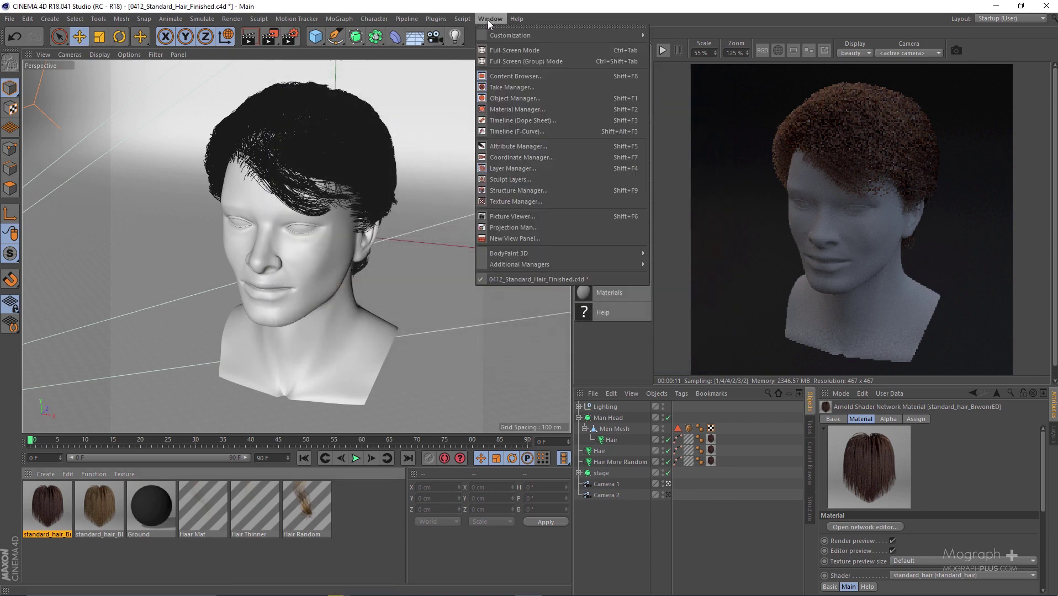
pyautogui.click(551, 221)
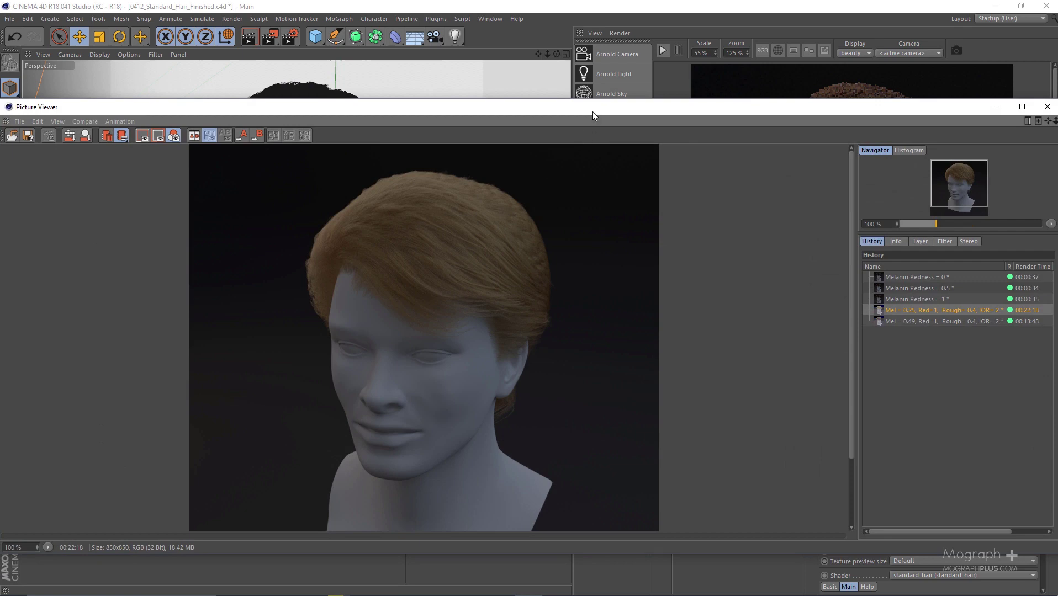
pyautogui.doubleClick(592, 111)
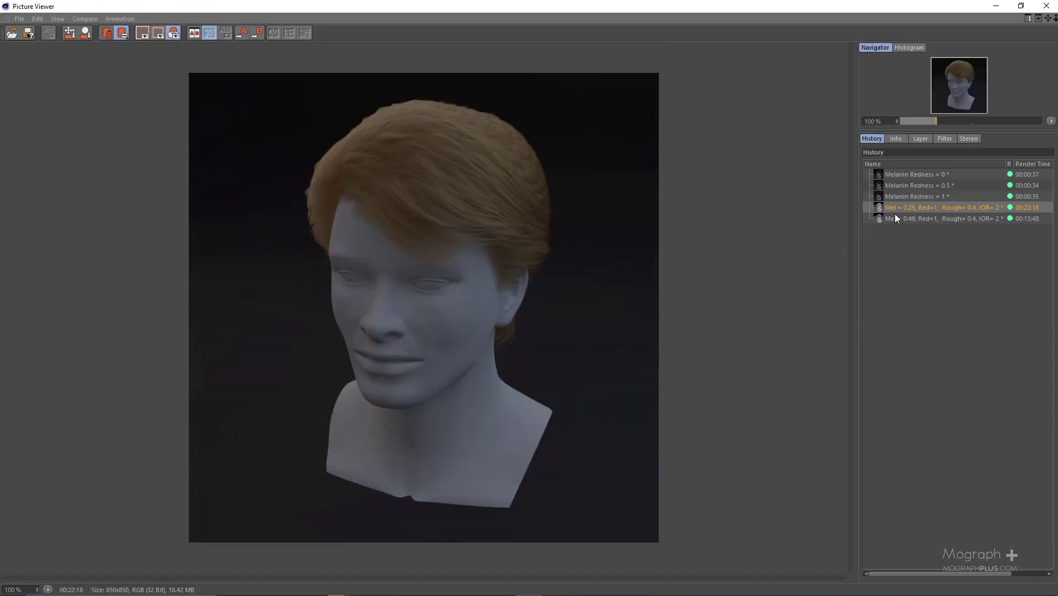
# Review the standard_hair_Blonde material's base and specular settings alongside its finished render, then close the material editor.
pyautogui.doubleClick(579, 9)
pyautogui.doubleClick(97, 515)
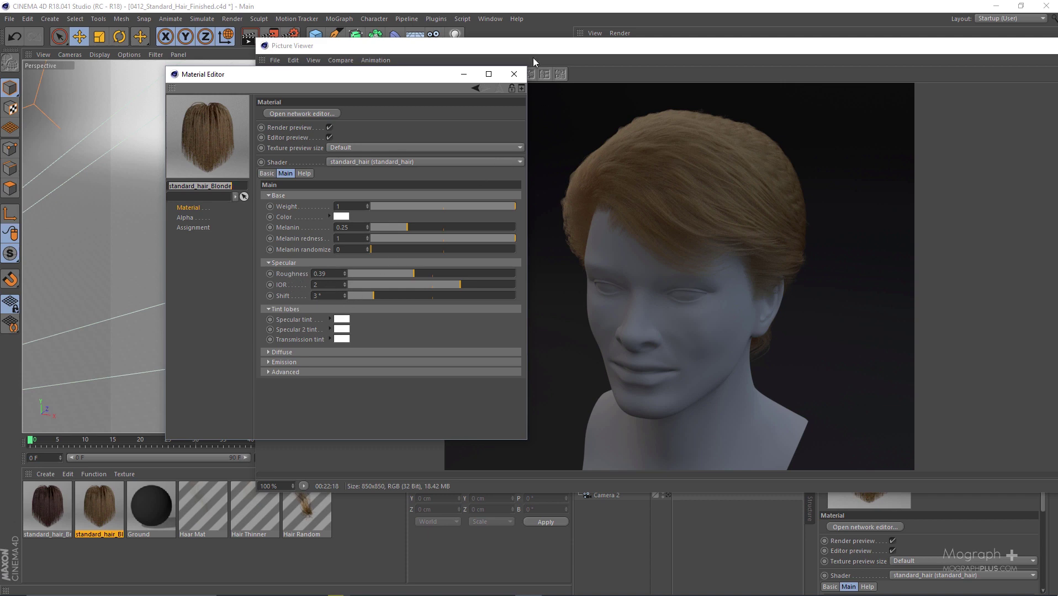
pyautogui.click(515, 74)
# Inspect the blonde hair render full-screen up close and close the Picture Viewer.
pyautogui.doubleClick(486, 46)
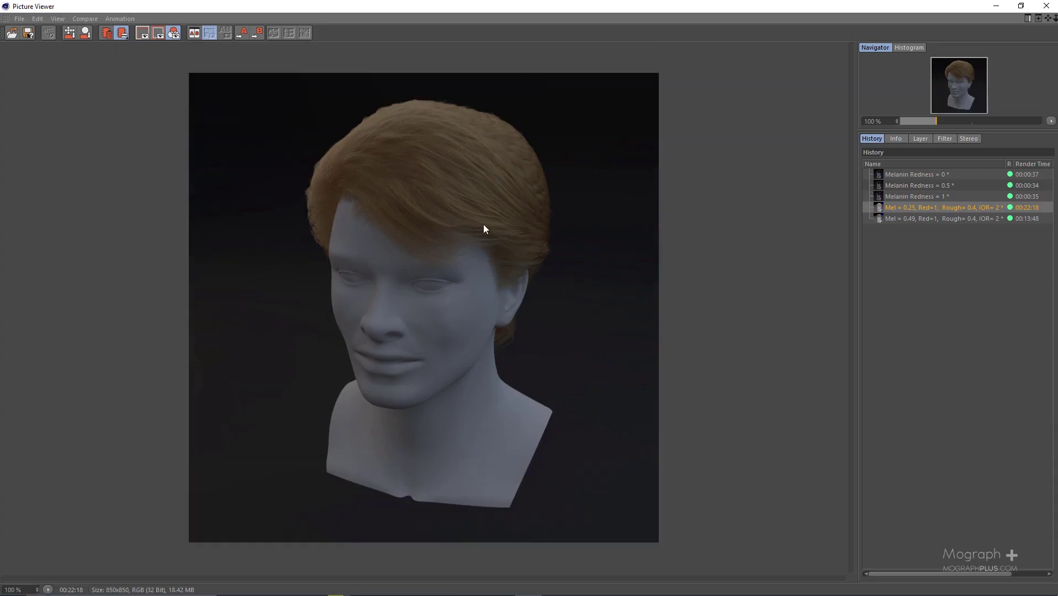
pyautogui.scroll(3, 397, 249)
pyautogui.scroll(-4, 396, 250)
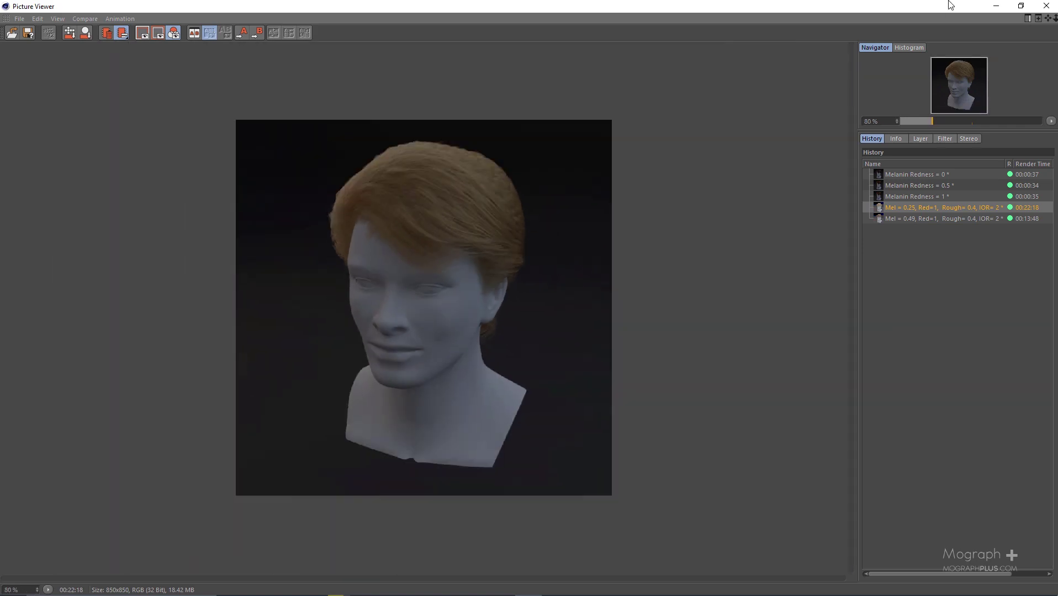
pyautogui.click(1039, 9)
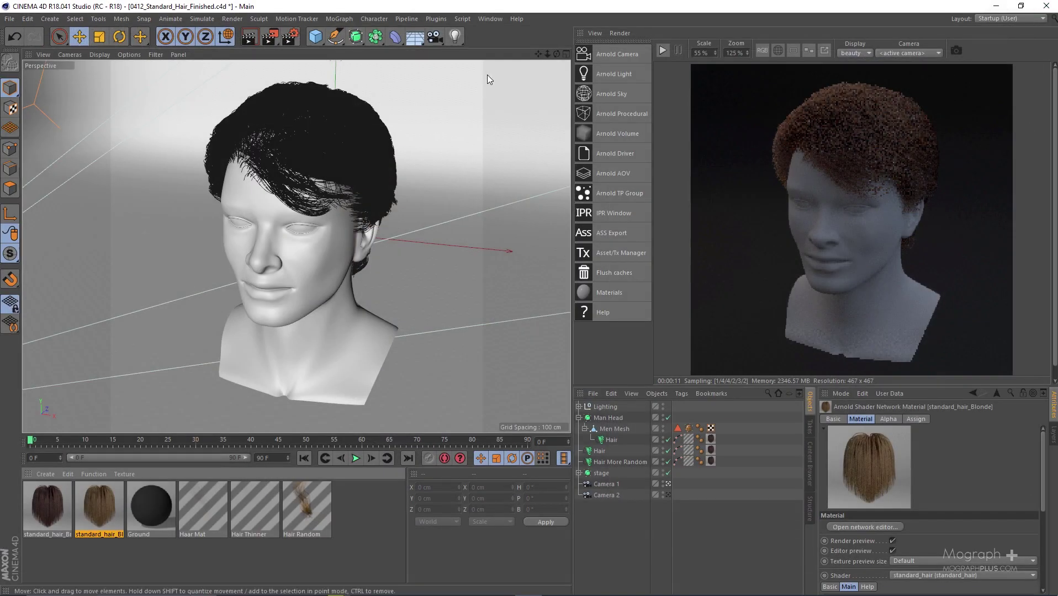
# Reopen the Picture Viewer and display the render labelled Mel = 0.49, Red=1, Rough= 0.4, IOR= 2.
pyautogui.click(491, 19)
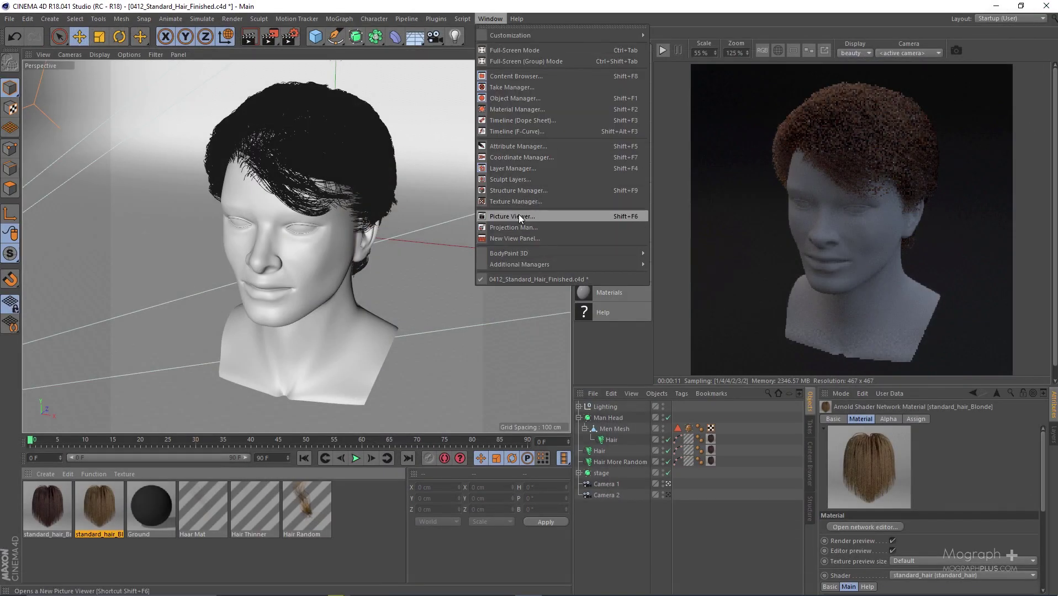
pyautogui.click(519, 214)
pyautogui.click(927, 223)
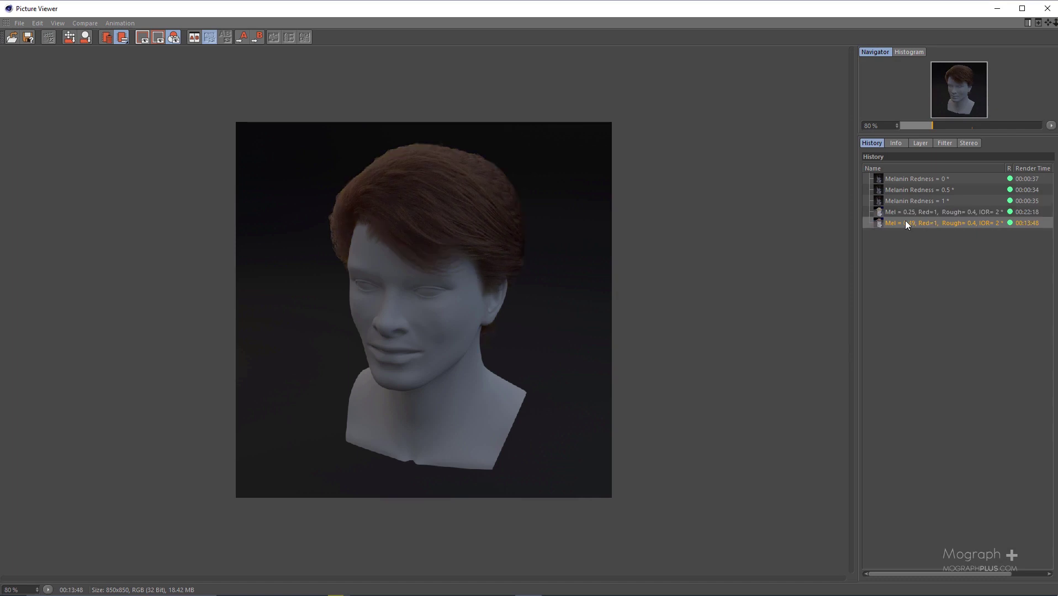
# Open the brown-red standard_hair material's settings and arrange them side by side with its finished render.
pyautogui.doubleClick(475, 8)
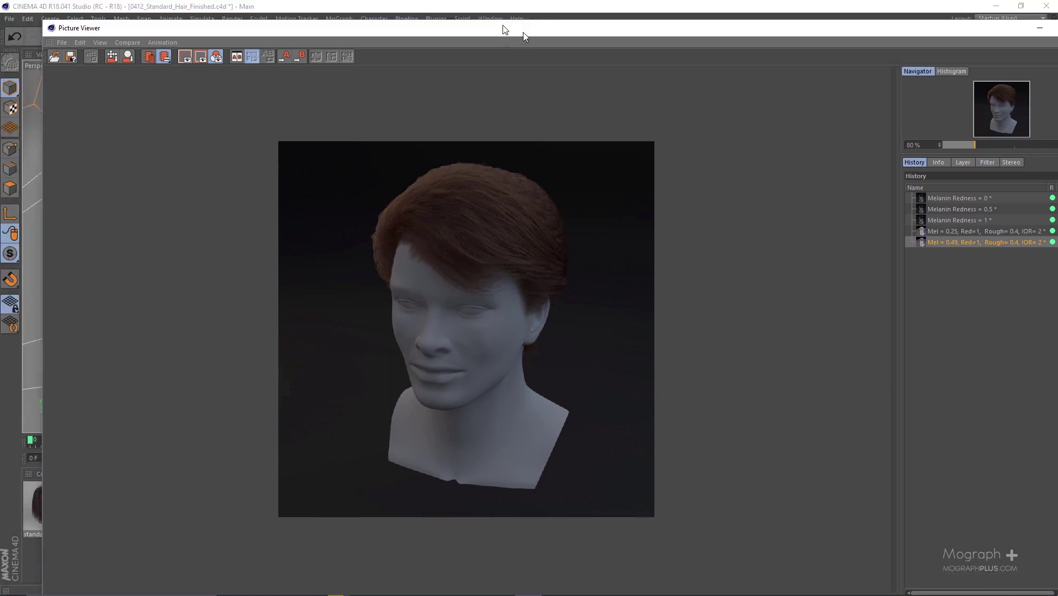
pyautogui.doubleClick(43, 505)
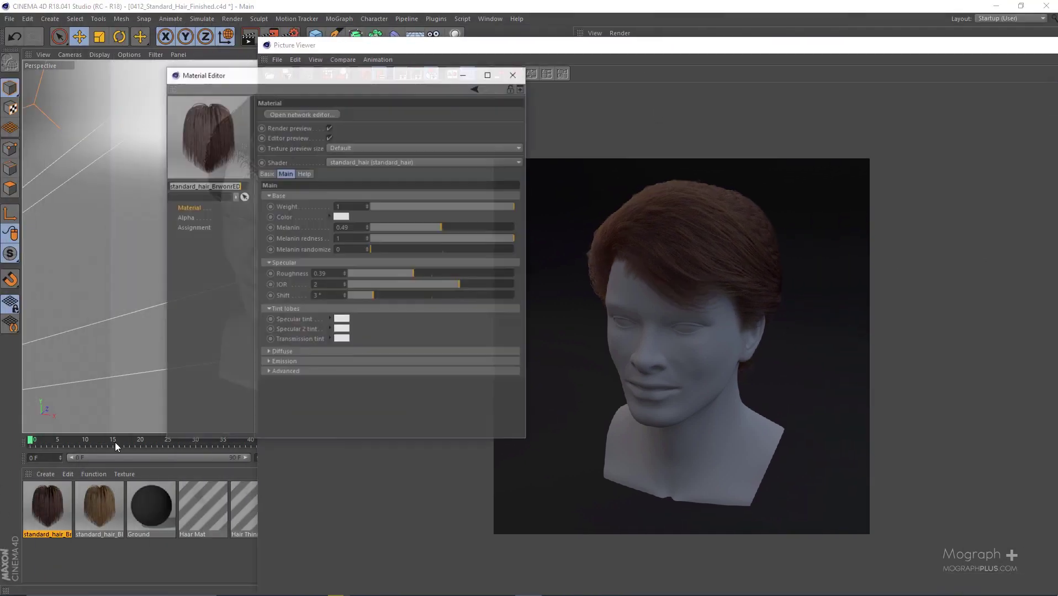
pyautogui.moveTo(328, 75); pyautogui.dragTo(146, 78)
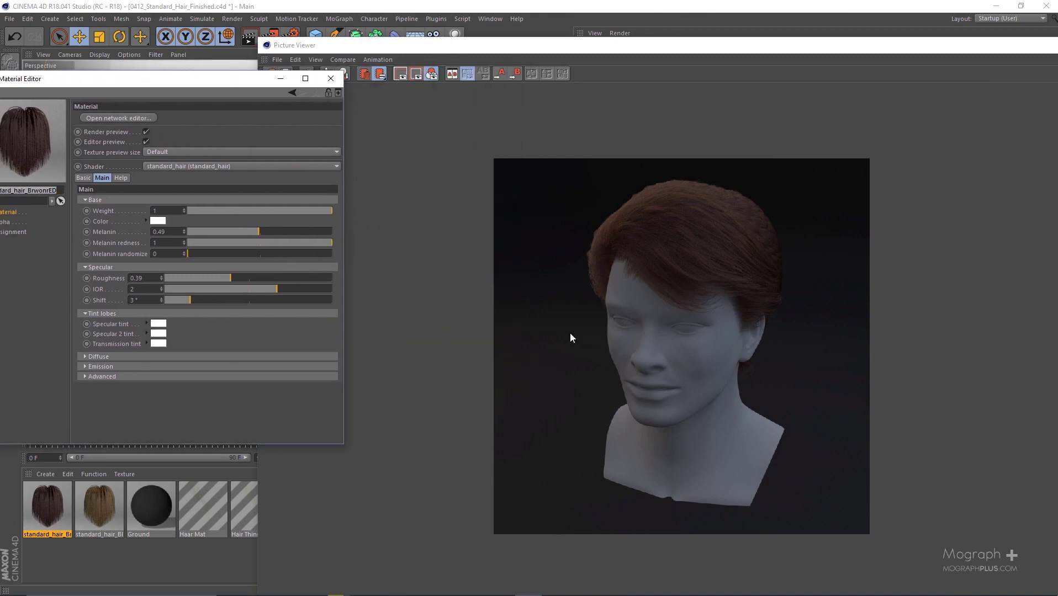
pyautogui.click(571, 330)
pyautogui.moveTo(522, 45); pyautogui.dragTo(637, 30)
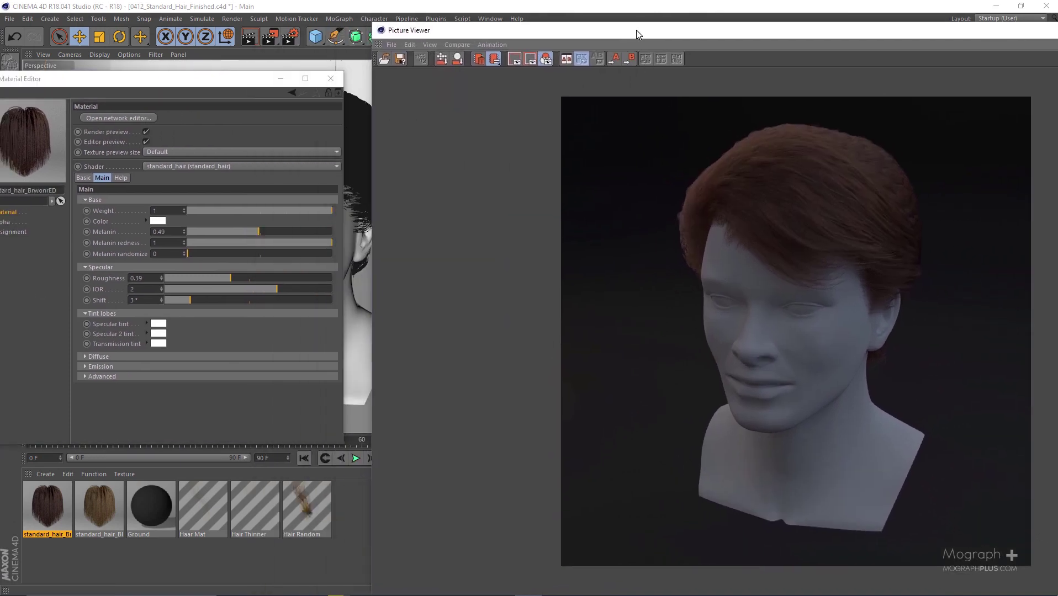
pyautogui.moveTo(182, 81); pyautogui.dragTo(208, 86)
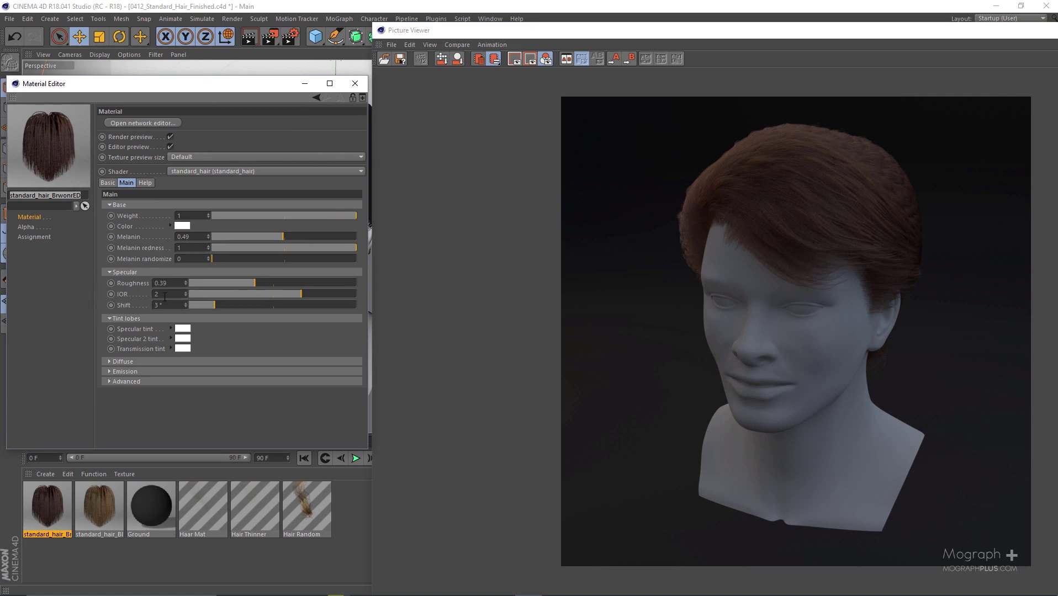
# Maximize the Picture Viewer and compare the Mel = 0.25 render with the Mel = 0.49 render.
pyautogui.doubleClick(655, 30)
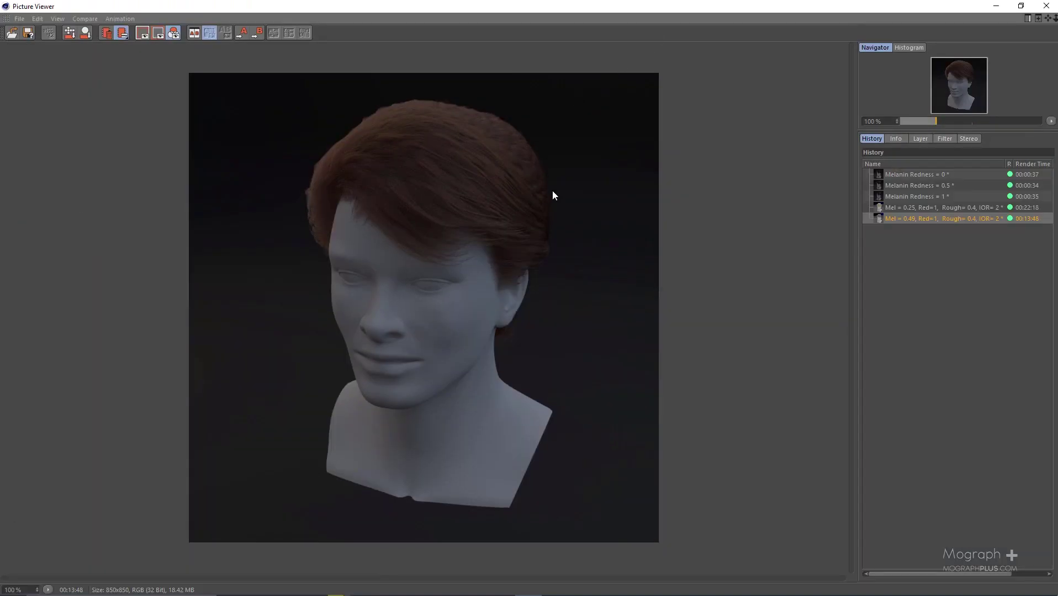
pyautogui.click(902, 205)
pyautogui.click(904, 218)
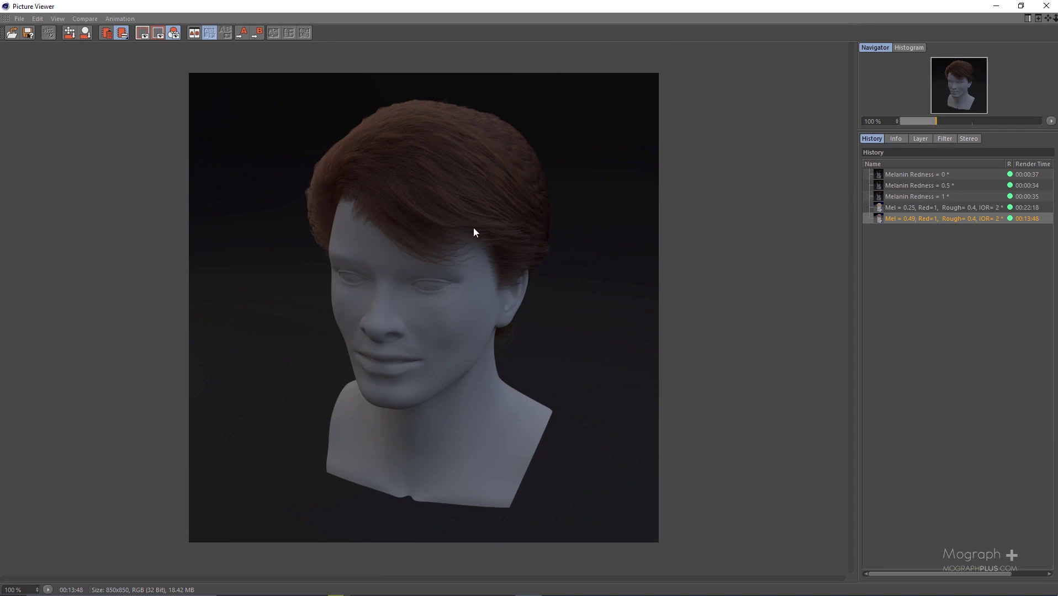